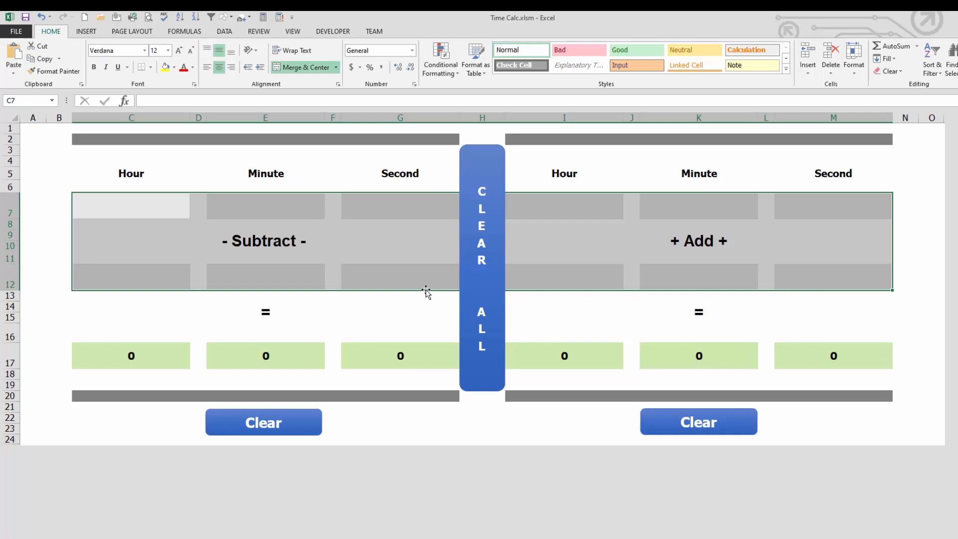
pyautogui.click(296, 424)
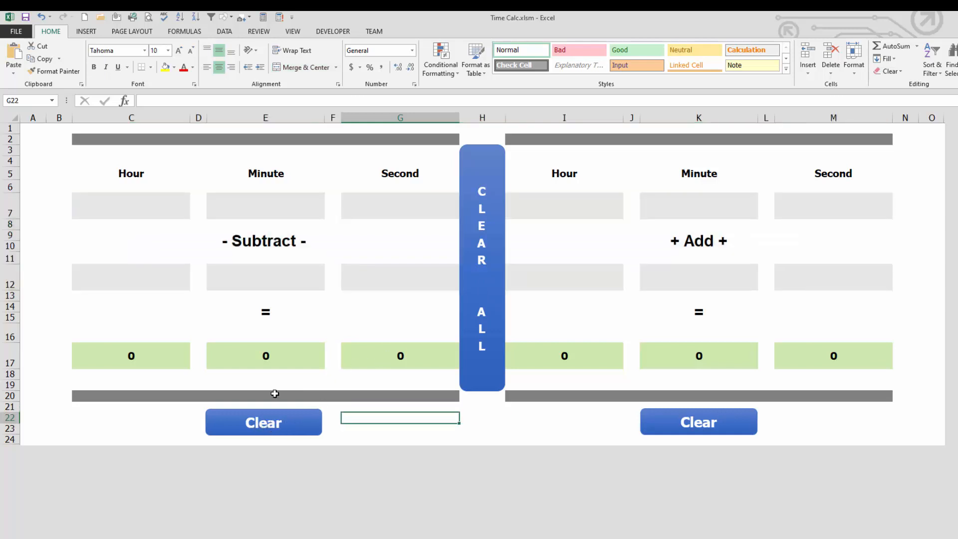
pyautogui.moveTo(136, 203); pyautogui.dragTo(402, 271)
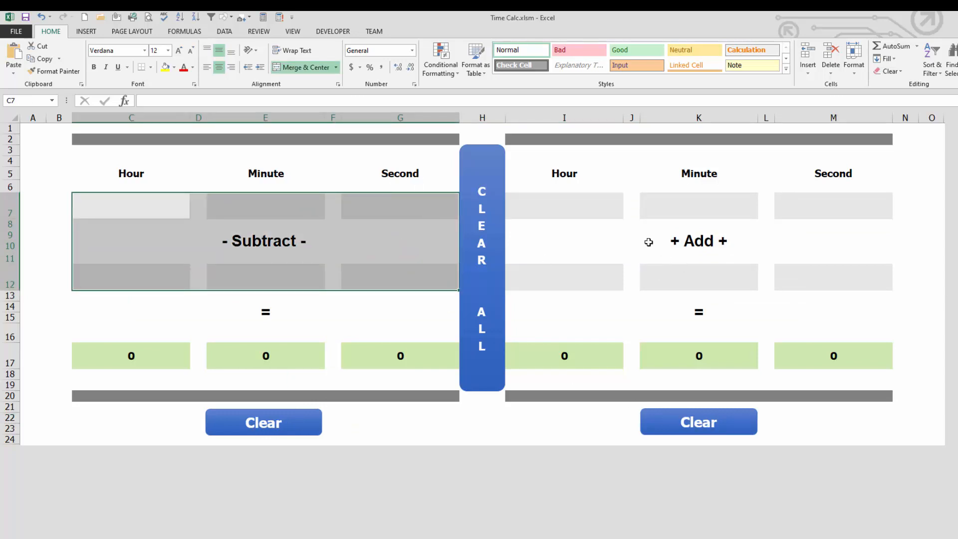
pyautogui.moveTo(589, 203); pyautogui.dragTo(841, 285)
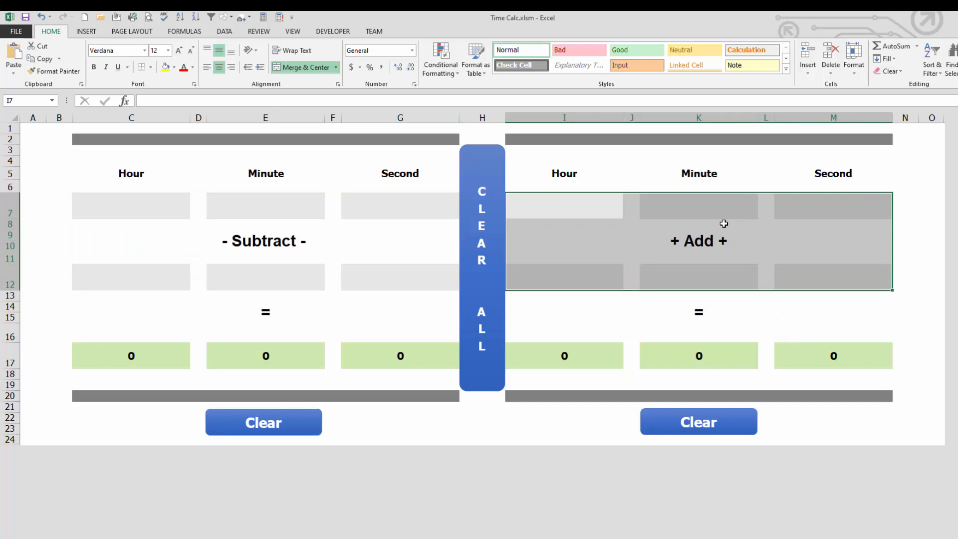
# Enter 8 hours, 47 minutes and 54 seconds in the first row of the Subtract calculator
pyautogui.click(135, 200)
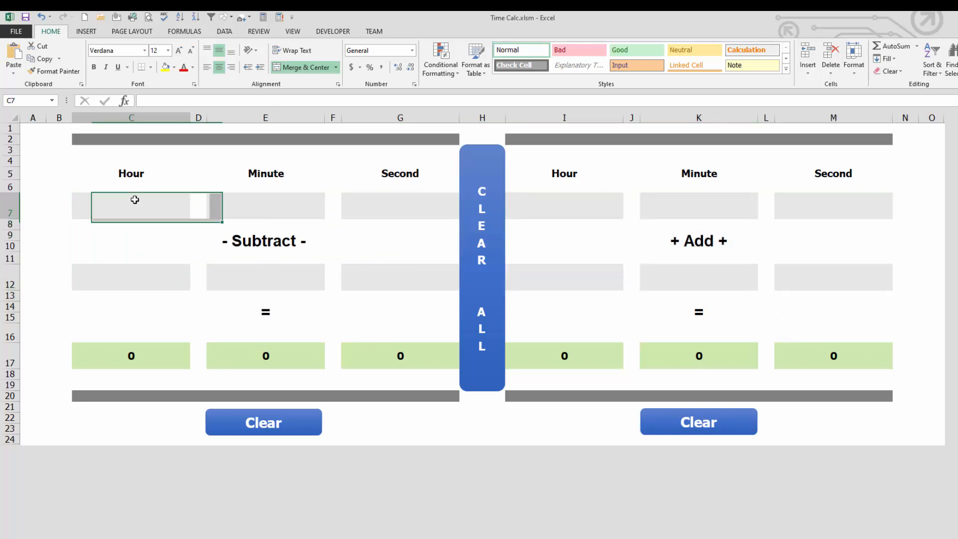
pyautogui.write('8')
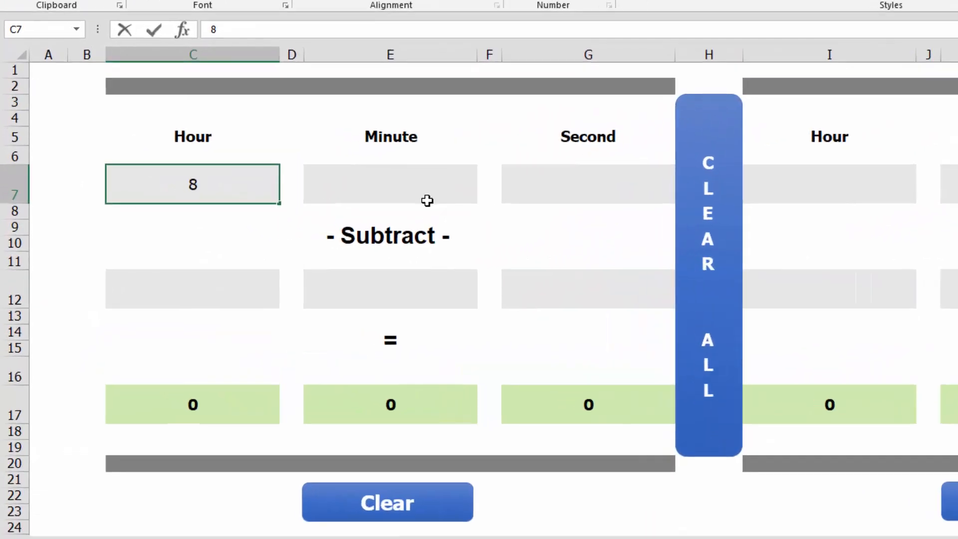
pyautogui.click(280, 210)
pyautogui.write('47')
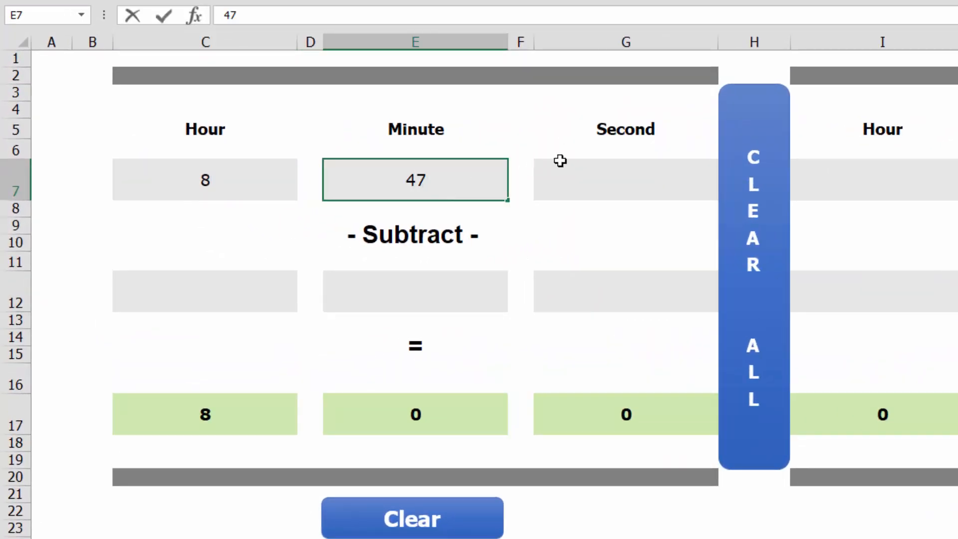
pyautogui.click(599, 176)
pyautogui.write('54')
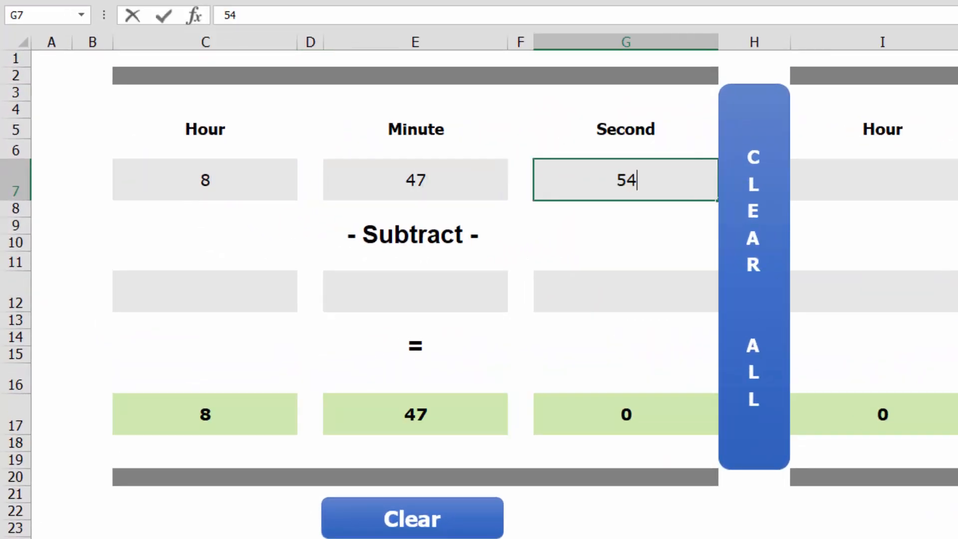
# Enter 6 hours, 15 minutes and 27 seconds as the time to subtract, and clear the Subtract calculator after checking the result
pyautogui.click(225, 305)
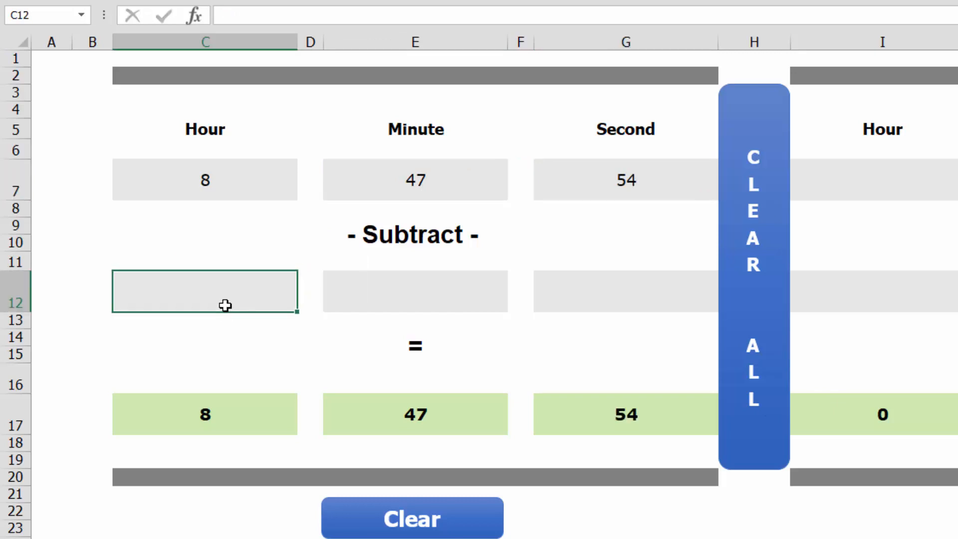
pyautogui.write('6')
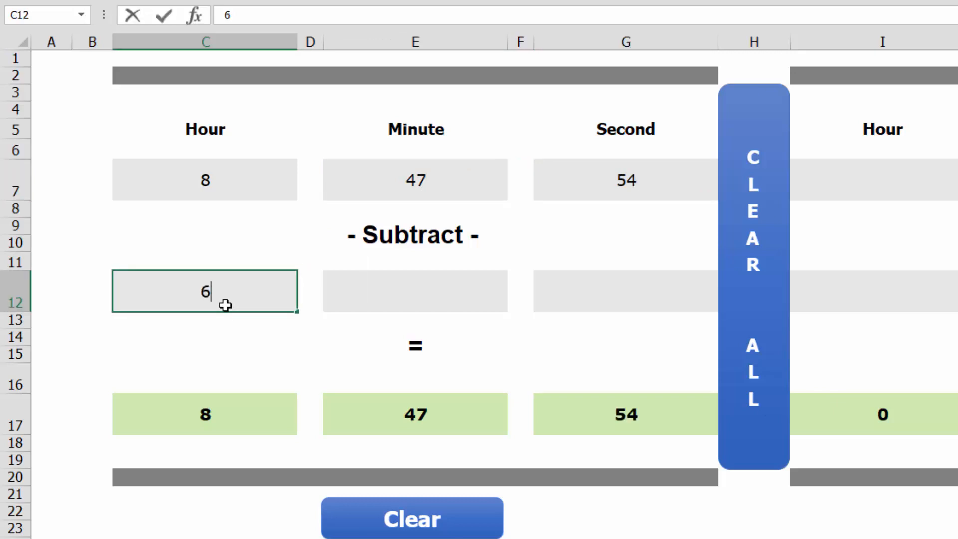
pyautogui.click(393, 286)
pyautogui.write('15')
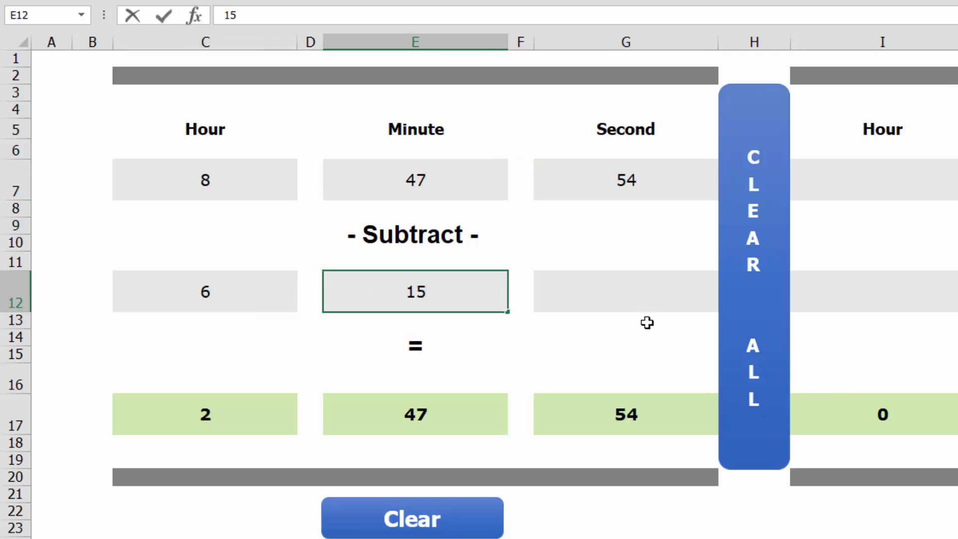
pyautogui.click(640, 298)
pyautogui.write('27')
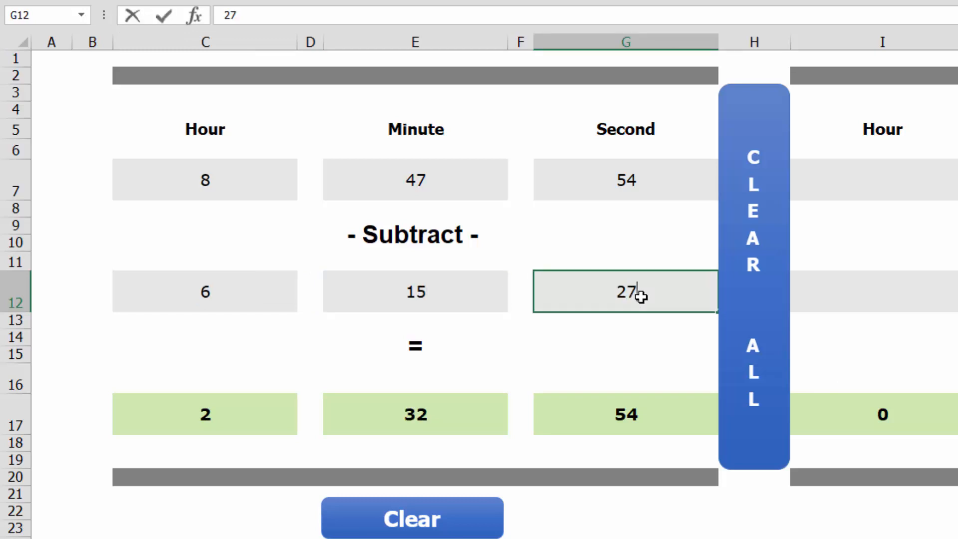
pyautogui.click(658, 185)
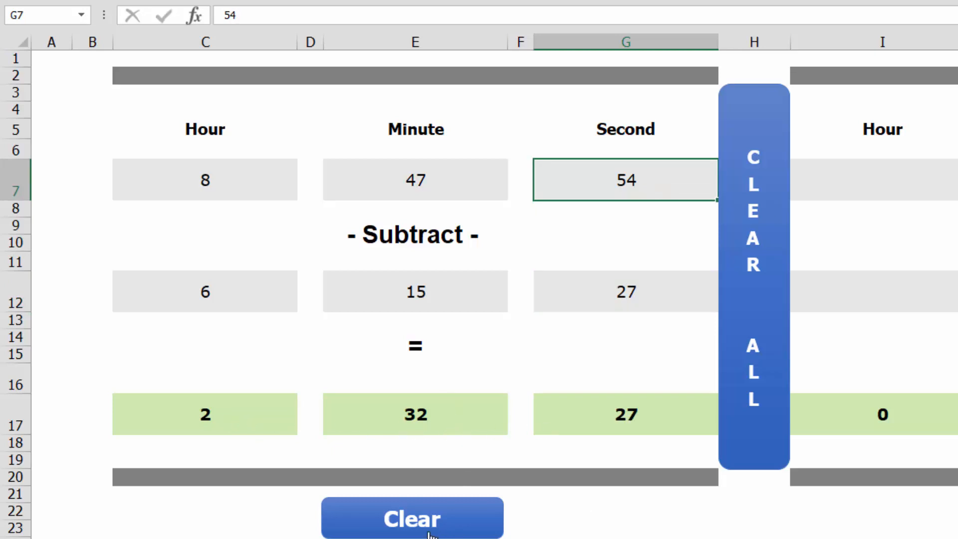
pyautogui.click(404, 520)
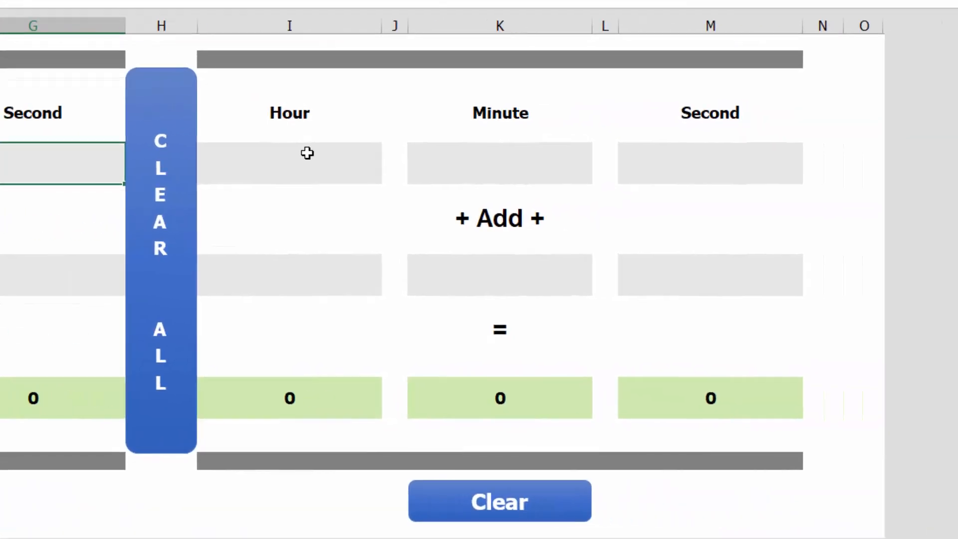
# Enter 5 hours, 55 minutes and 42 seconds in the first row of the Add calculator
pyautogui.click(307, 153)
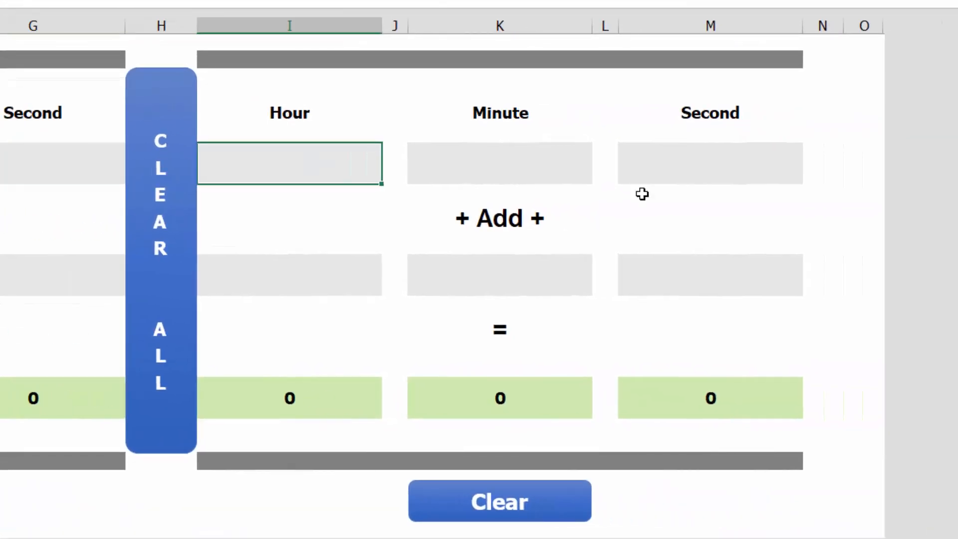
pyautogui.write('5')
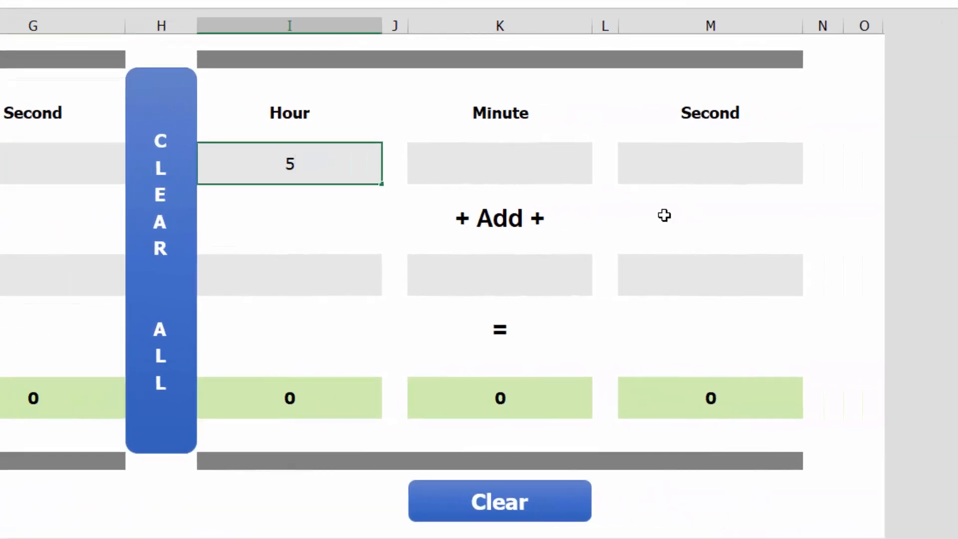
pyautogui.click(535, 172)
pyautogui.write('55')
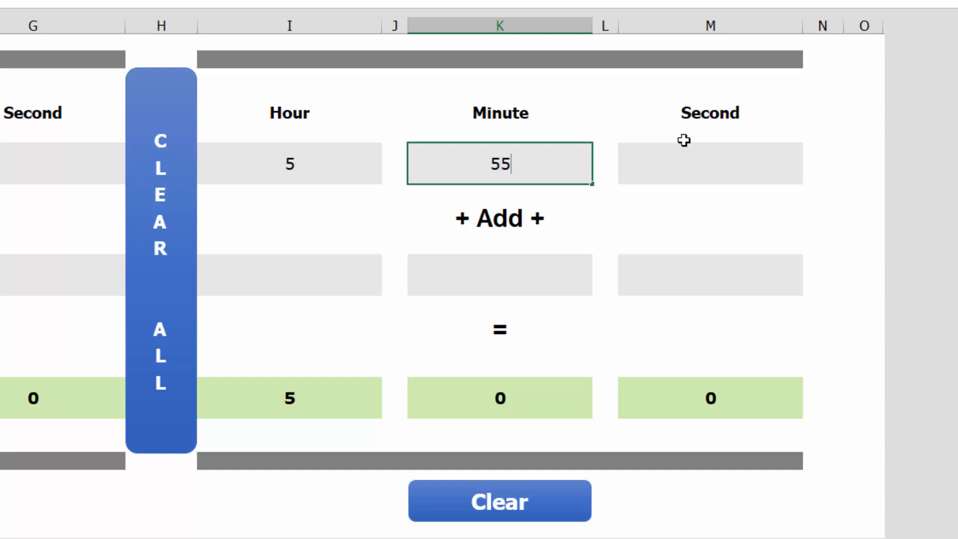
pyautogui.click(682, 164)
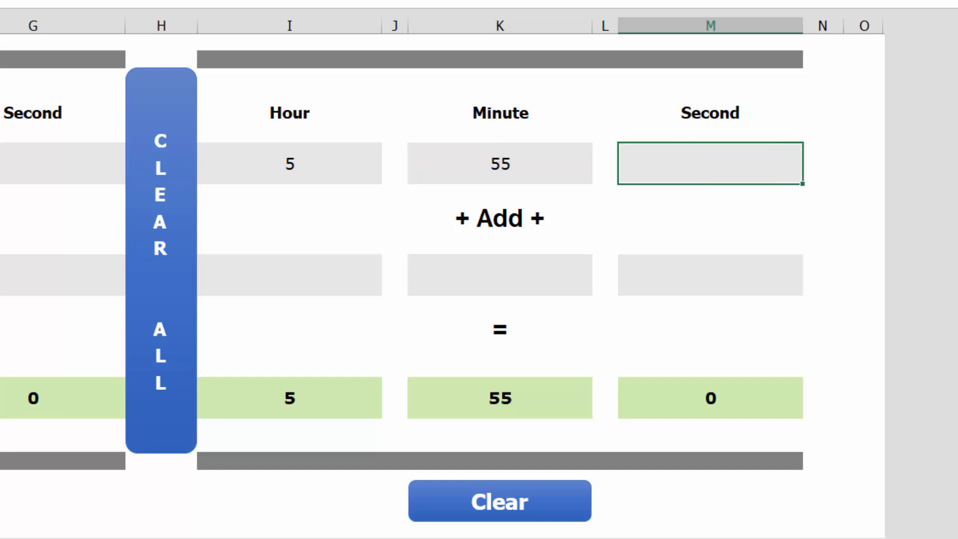
pyautogui.write('42')
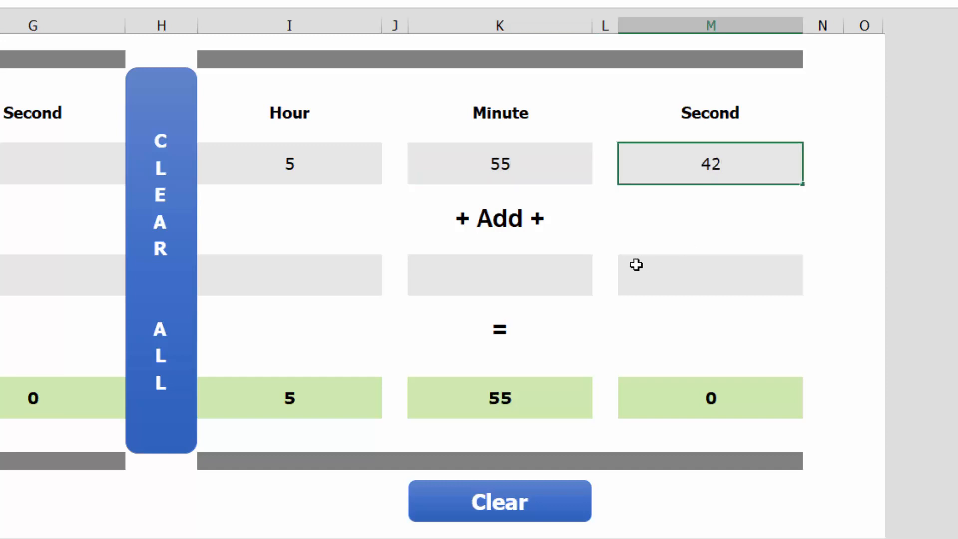
# Enter 18 hours, 43 minutes and 59 seconds in the second row of the Add calculator
pyautogui.click(307, 280)
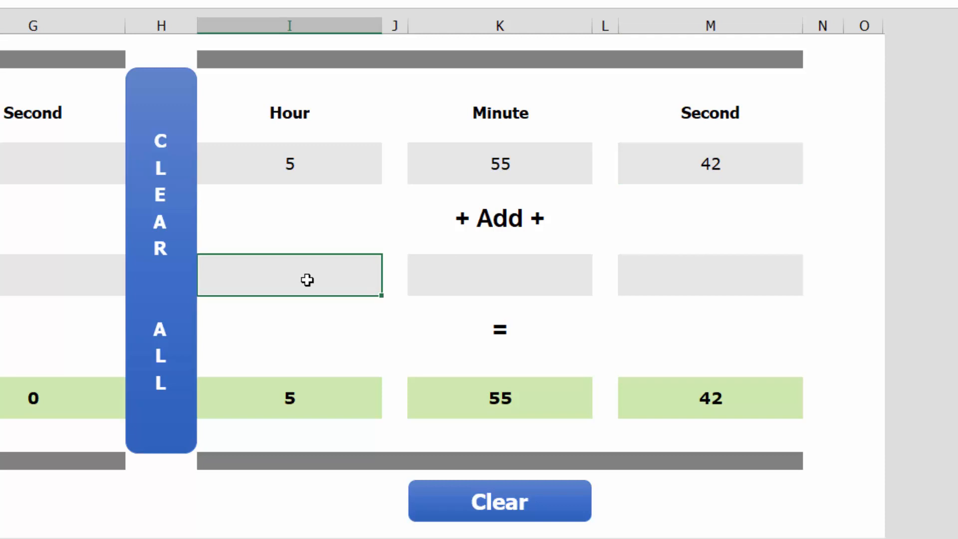
pyautogui.write('18')
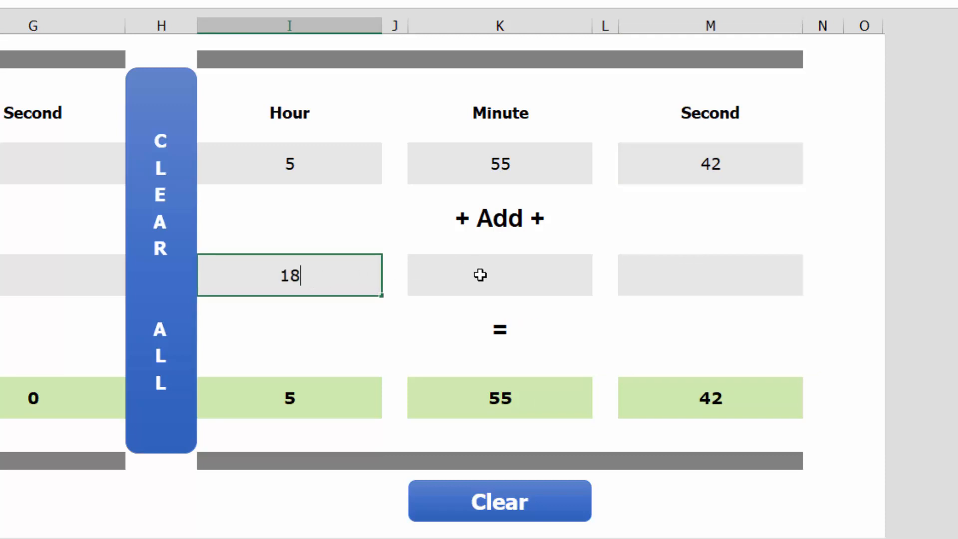
pyautogui.click(484, 276)
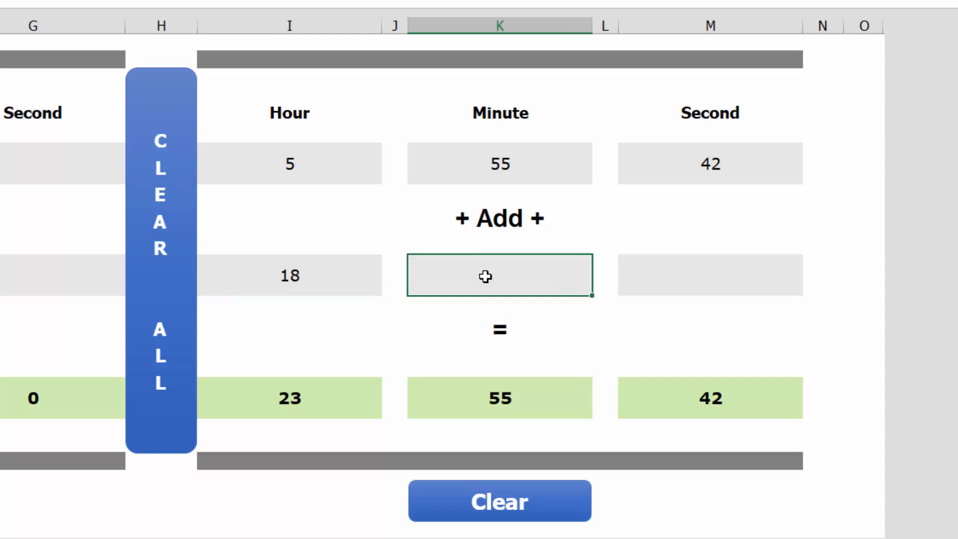
pyautogui.write('43')
pyautogui.click(668, 254)
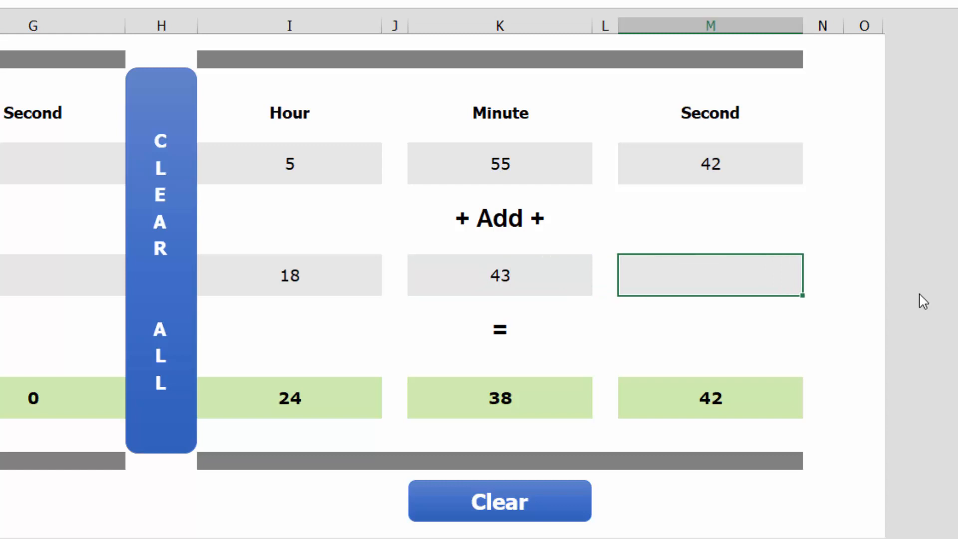
pyautogui.write('59')
pyautogui.click(696, 157)
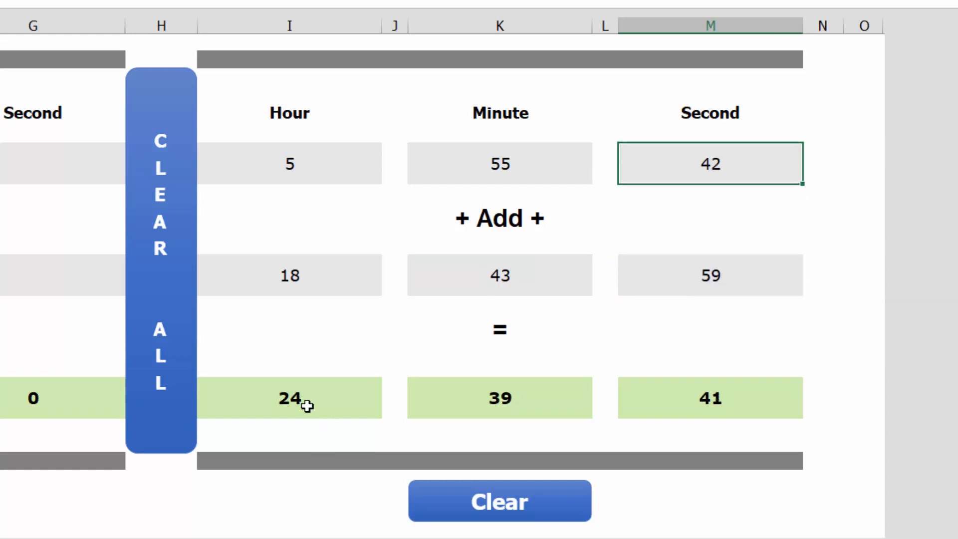
# Highlight the Add calculator's result cells from Hour to Second, and clear the calculator's entries
pyautogui.moveTo(305, 404); pyautogui.dragTo(750, 394)
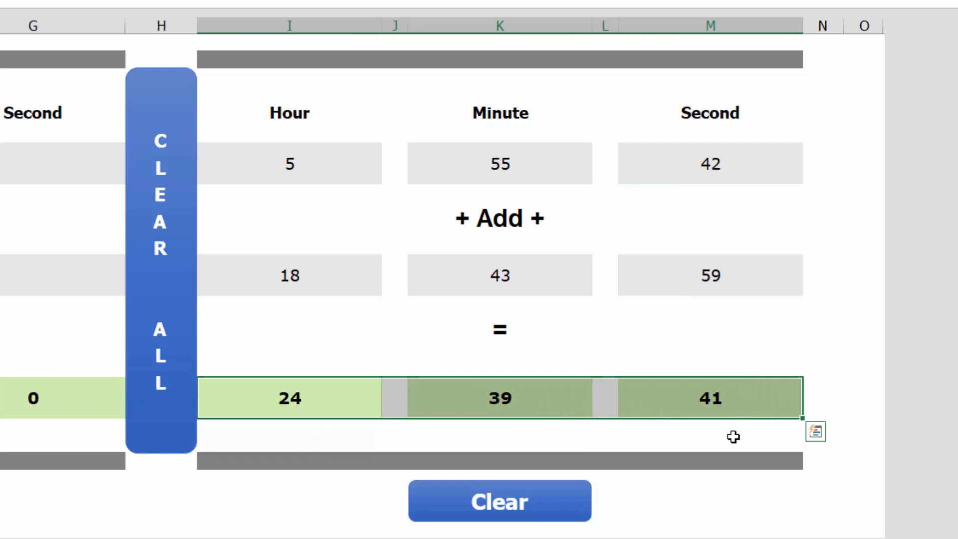
pyautogui.click(699, 500)
pyautogui.click(517, 505)
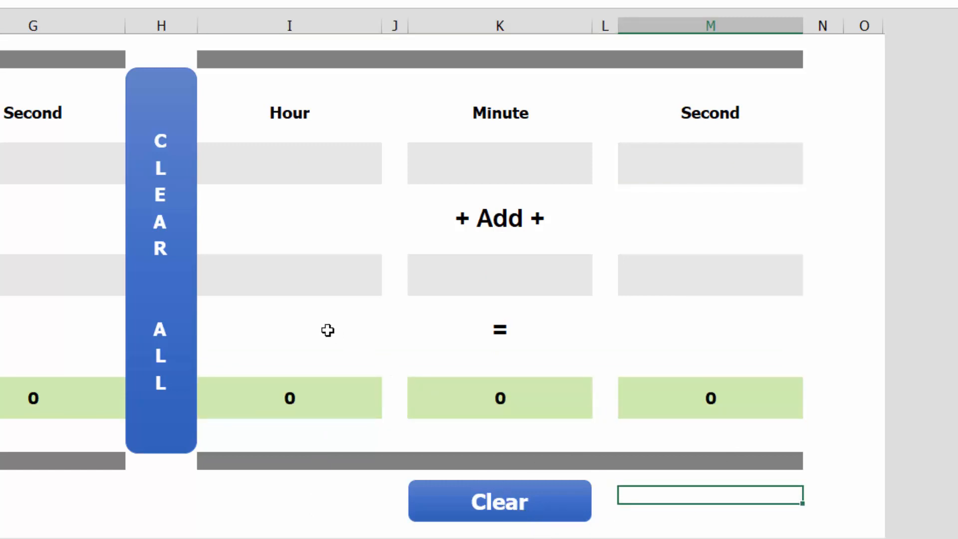
# Convert 90 minutes by entering it in the Add calculator's first Minute cell, and clear that calculator after checking the result
pyautogui.click(479, 164)
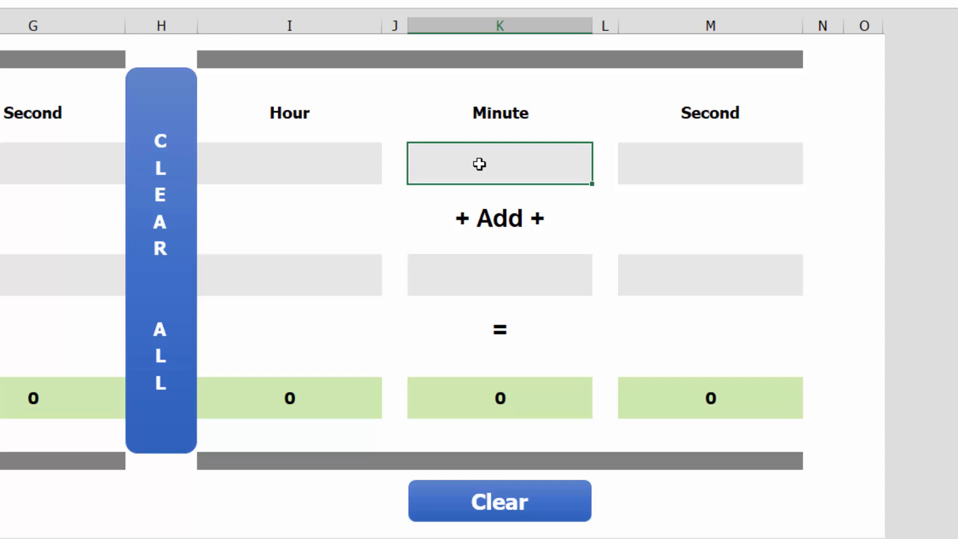
pyautogui.write('90')
pyautogui.press('Return')
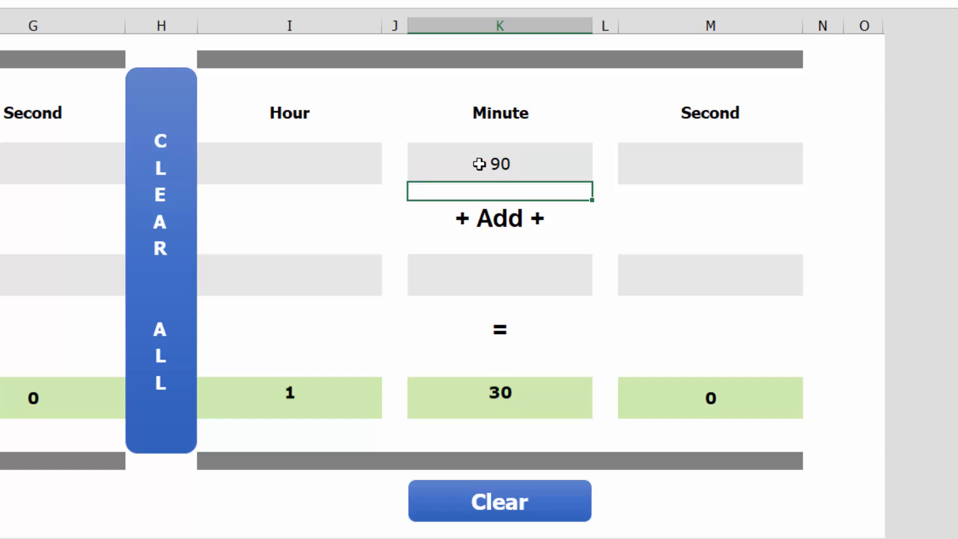
pyautogui.click(500, 165)
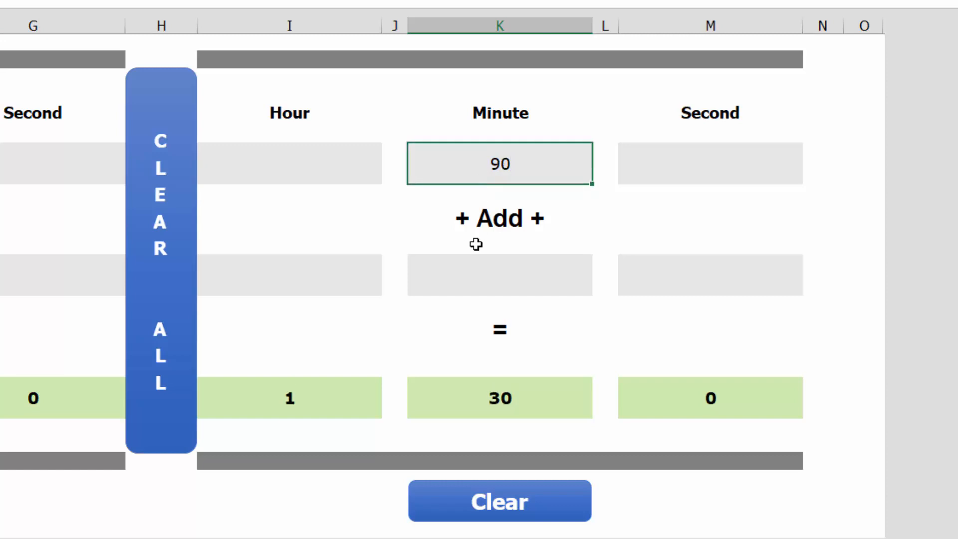
pyautogui.click(531, 497)
# Convert 120 seconds in the Add calculator's first Second cell, check the result cells, and clear both calculators at once
pyautogui.click(708, 168)
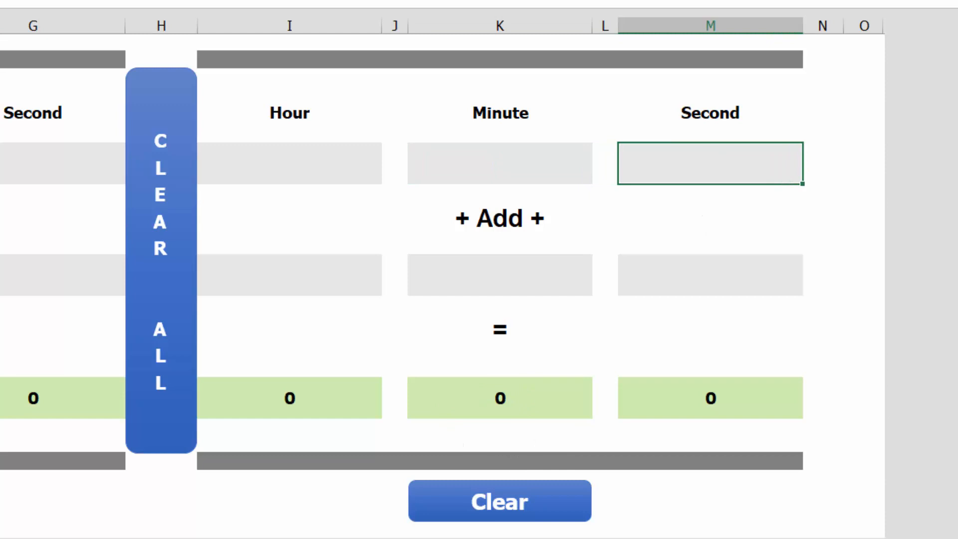
pyautogui.write('120')
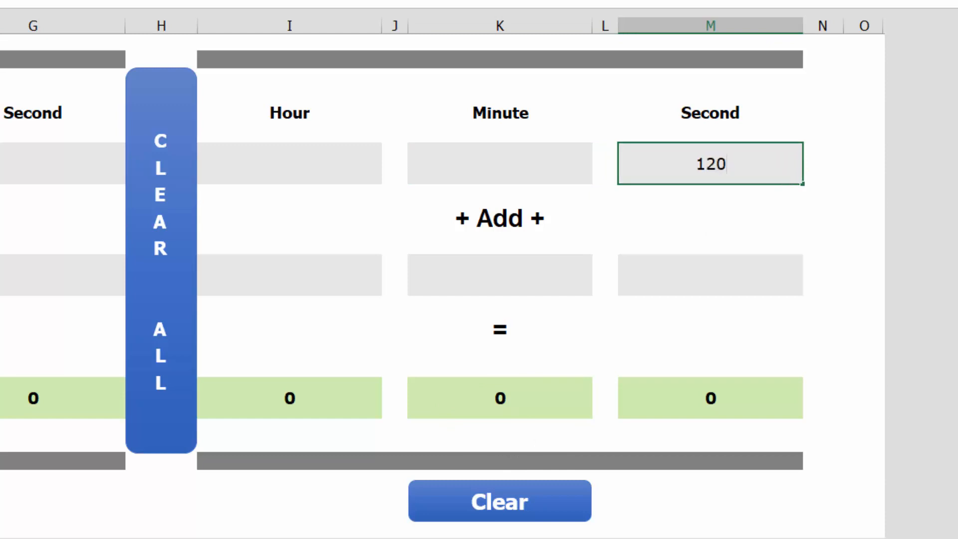
pyautogui.click(751, 230)
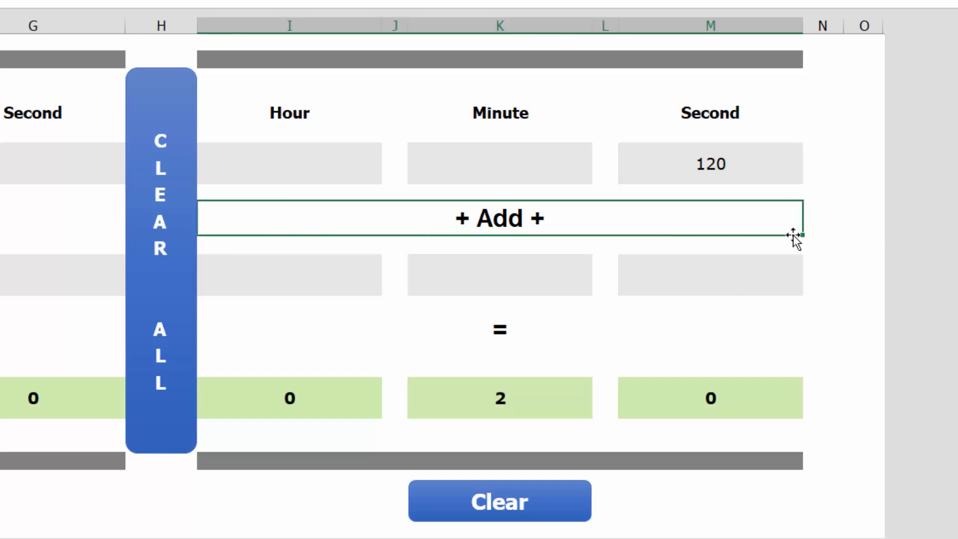
pyautogui.click(518, 397)
pyautogui.click(676, 394)
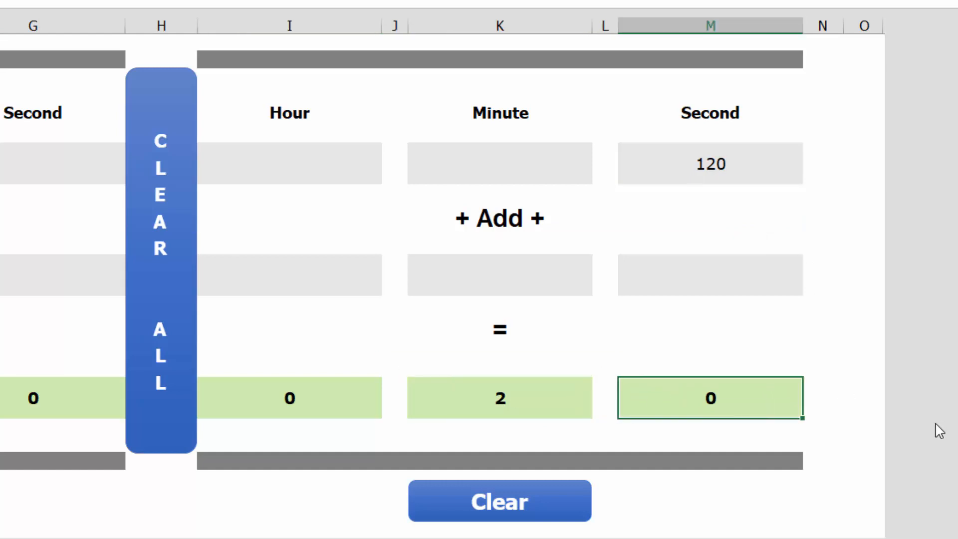
pyautogui.click(164, 201)
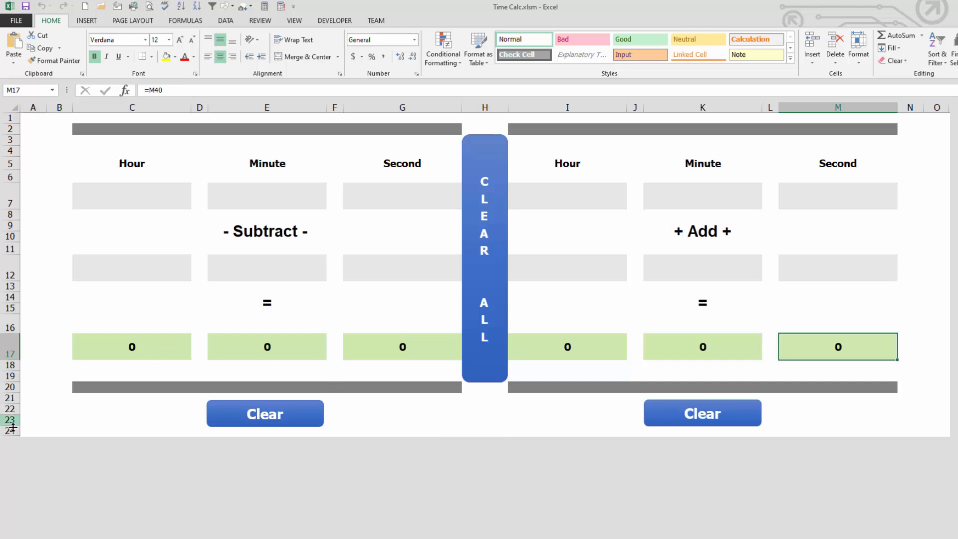
# Unhide all hidden rows of the worksheet to reveal the helper calculations below the calculators
pyautogui.click(12, 105)
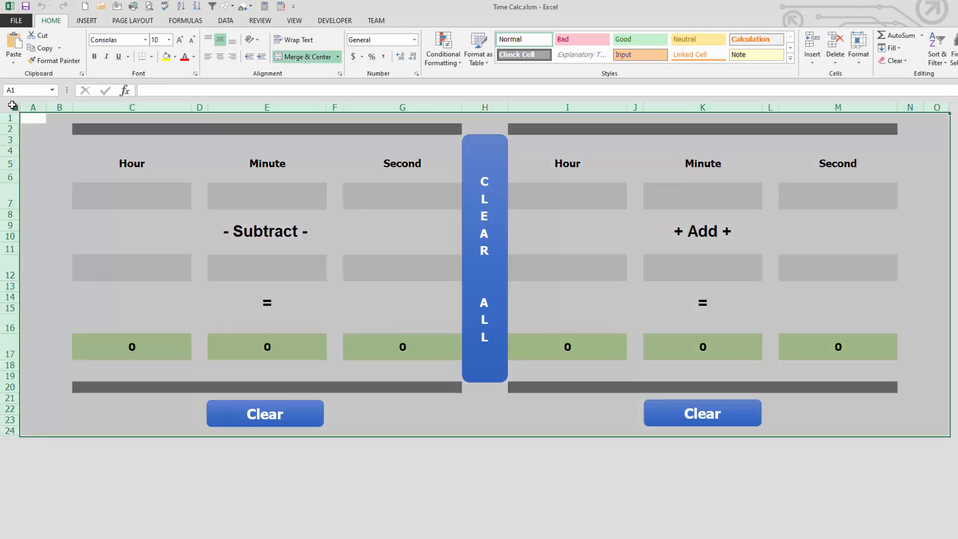
pyautogui.rightClick(5, 191)
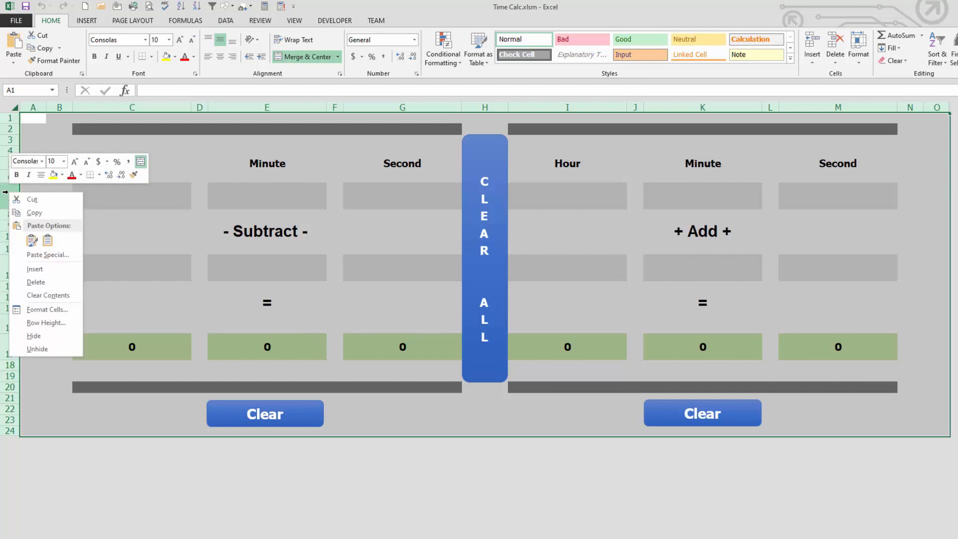
pyautogui.click(45, 348)
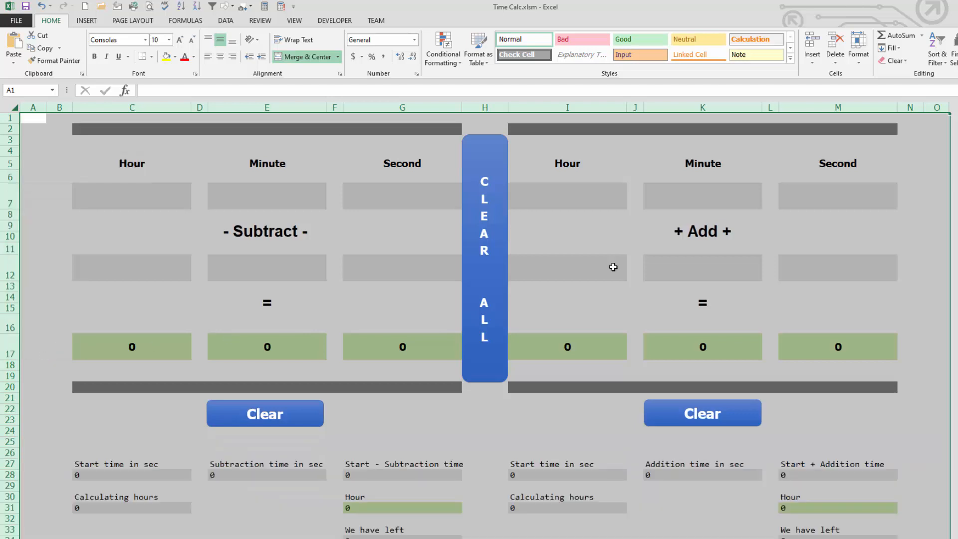
pyautogui.click(711, 274)
pyautogui.scroll(-3, 449, 324)
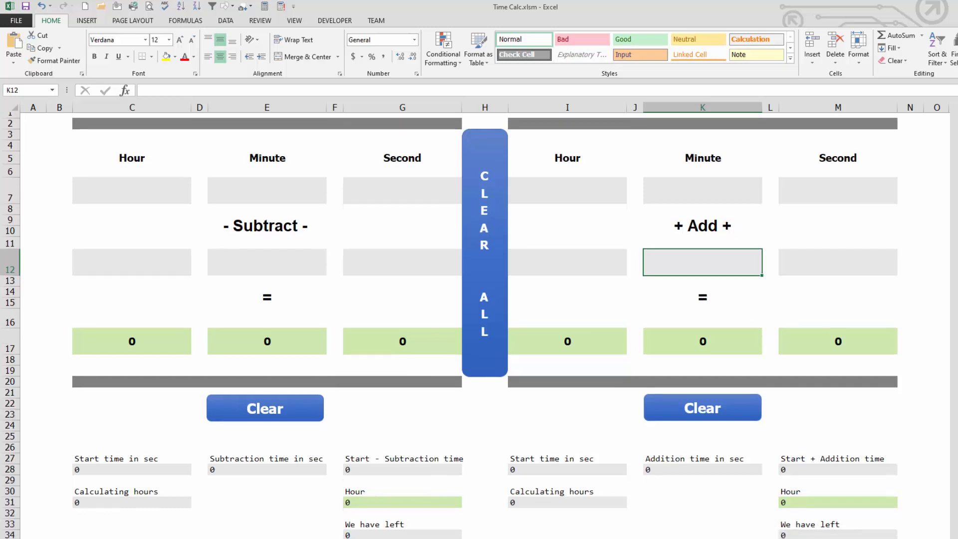
pyautogui.scroll(1, 449, 325)
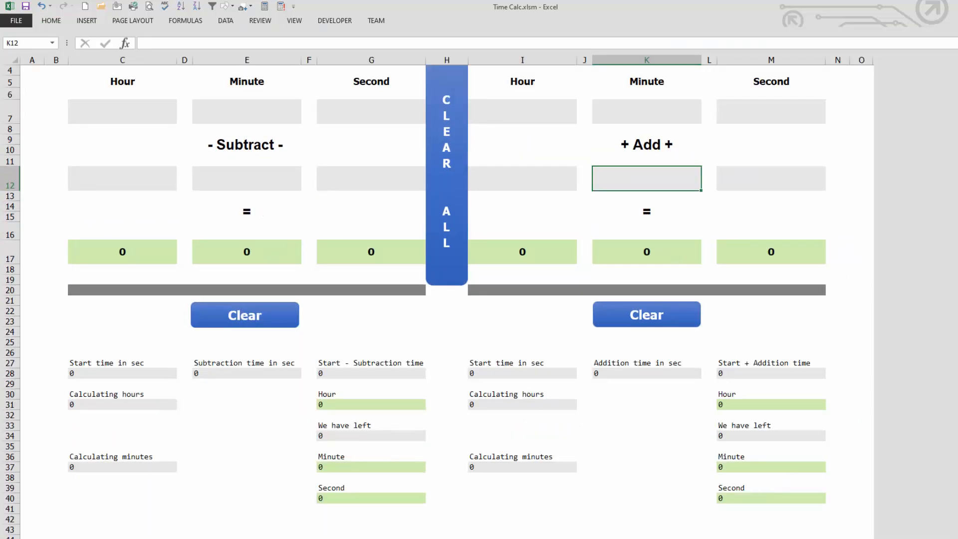
# Enter 1 hour, 2 minutes and 4 seconds in the first row of the Subtract calculator
pyautogui.click(115, 113)
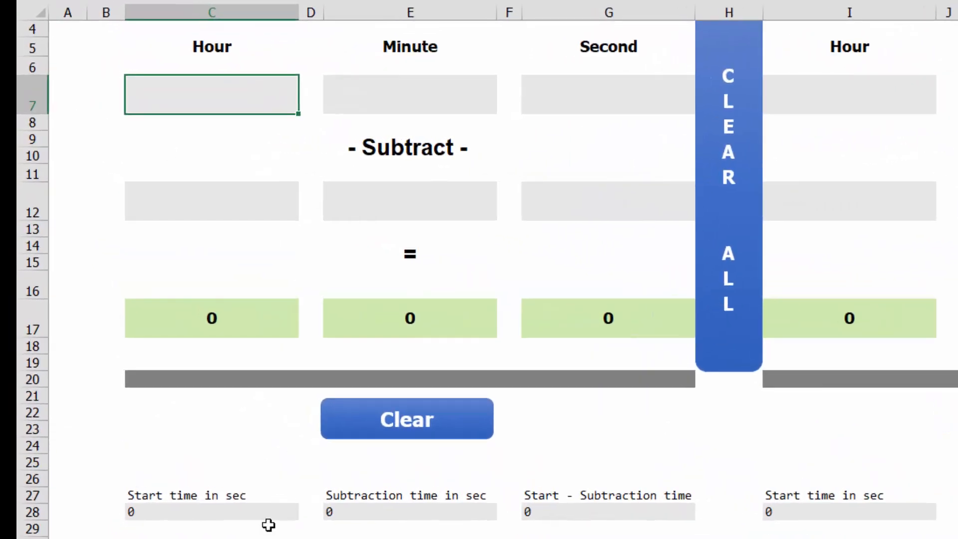
pyautogui.click(147, 375)
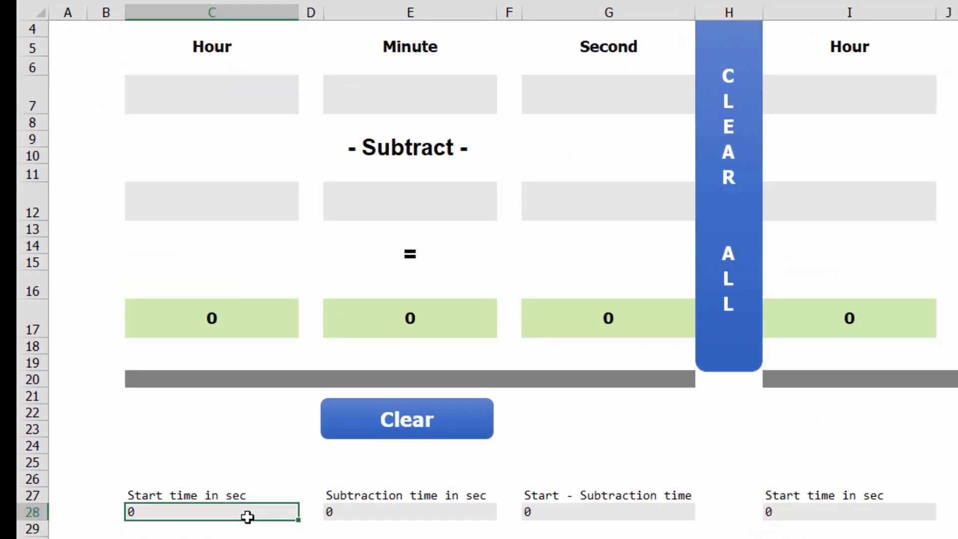
pyautogui.click(238, 78)
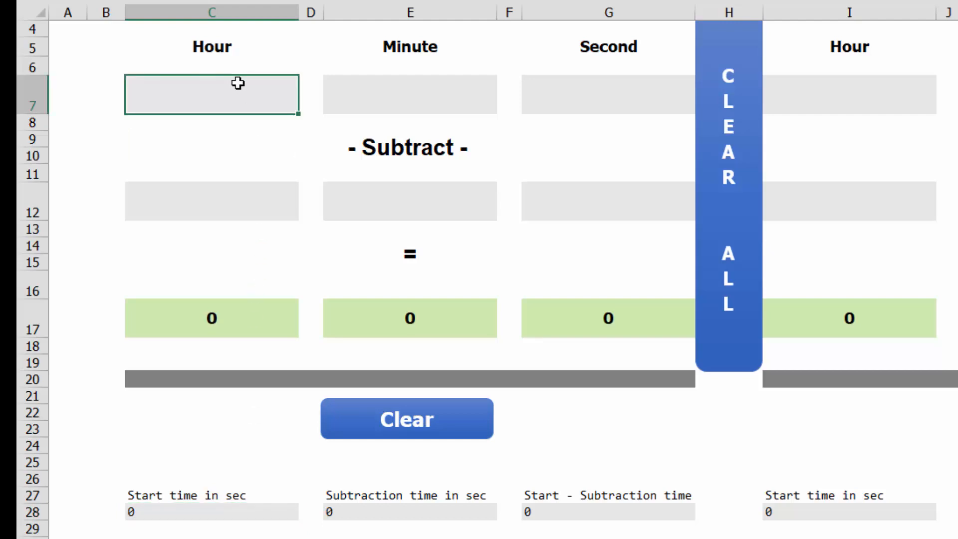
pyautogui.write('1')
pyautogui.click(418, 92)
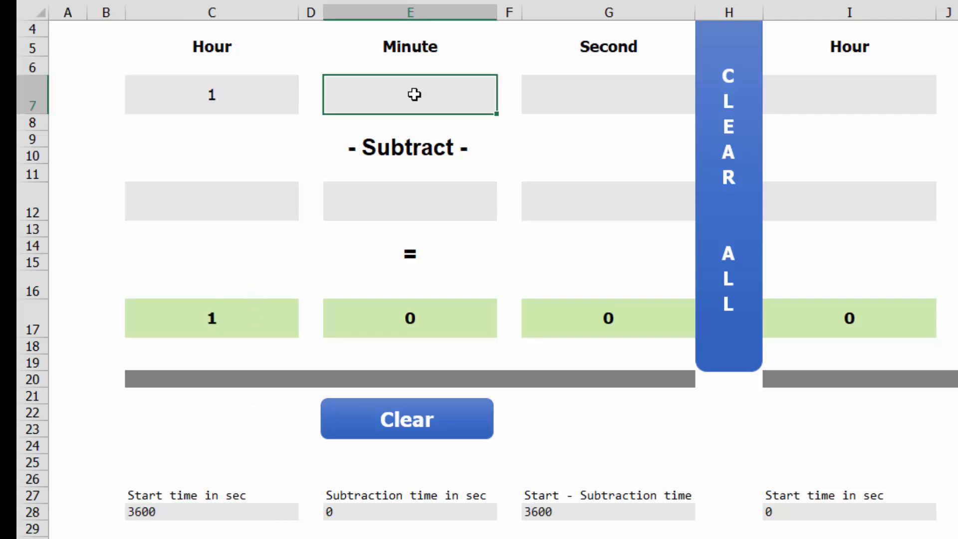
pyautogui.write('2')
pyautogui.click(609, 97)
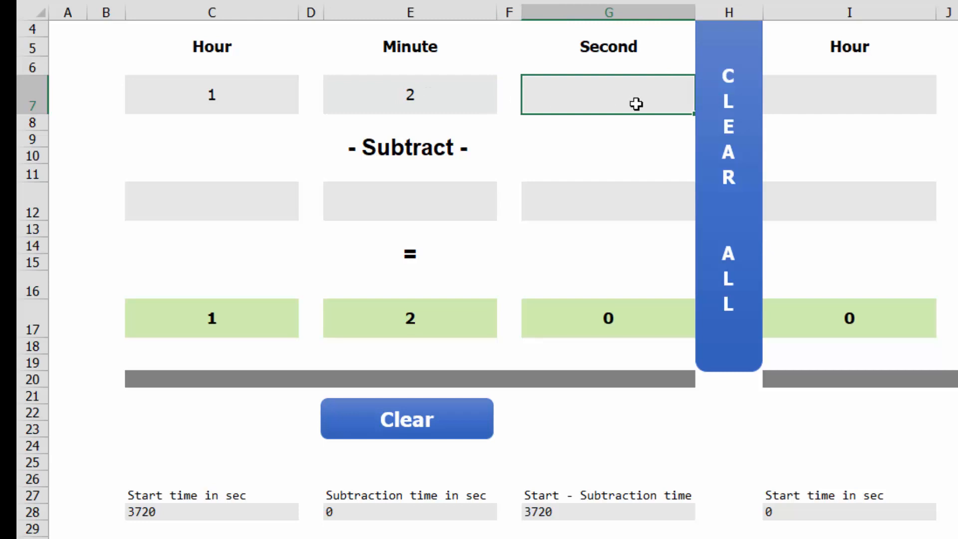
pyautogui.write('4')
pyautogui.click(630, 145)
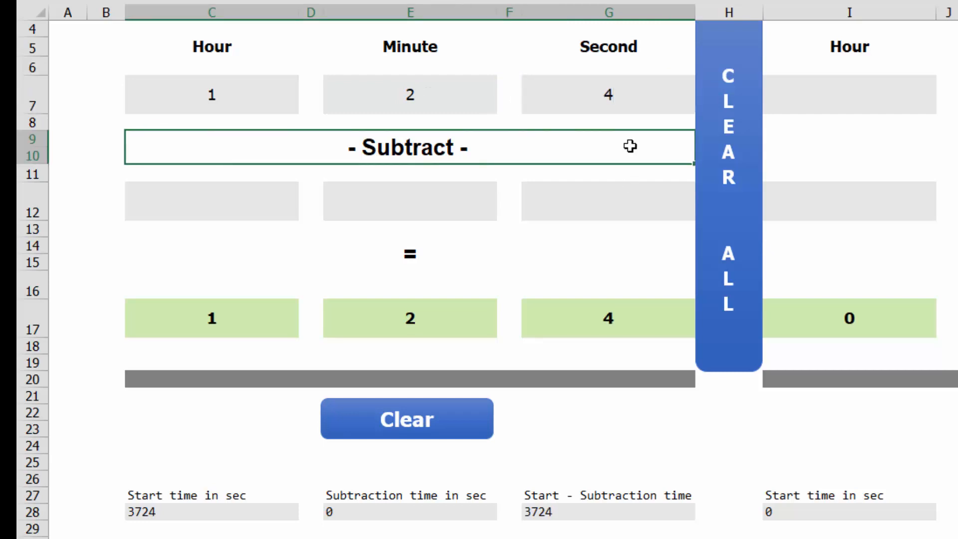
# Examine the formula in the Subtract calculator's Start time in sec cell, C28, and leave it as it is
pyautogui.click(172, 514)
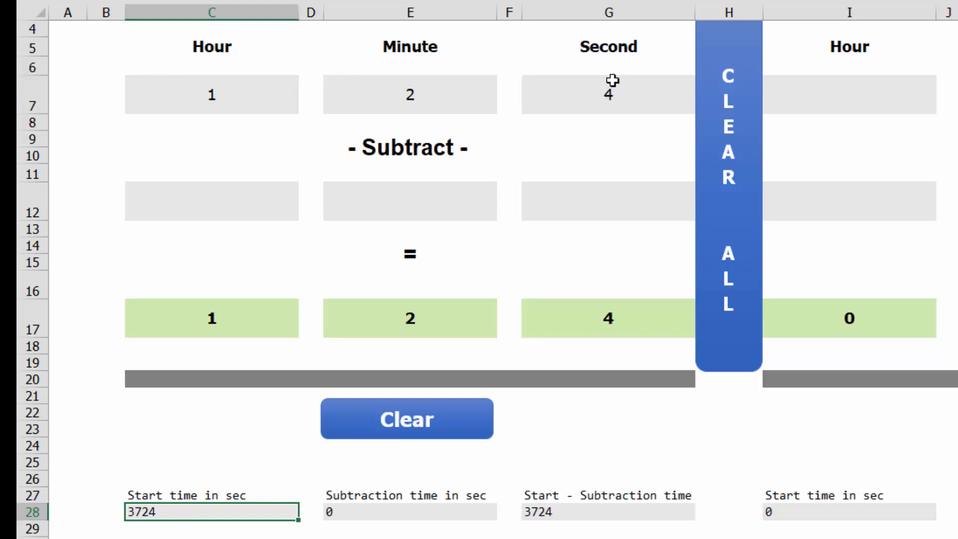
pyautogui.press('F2')
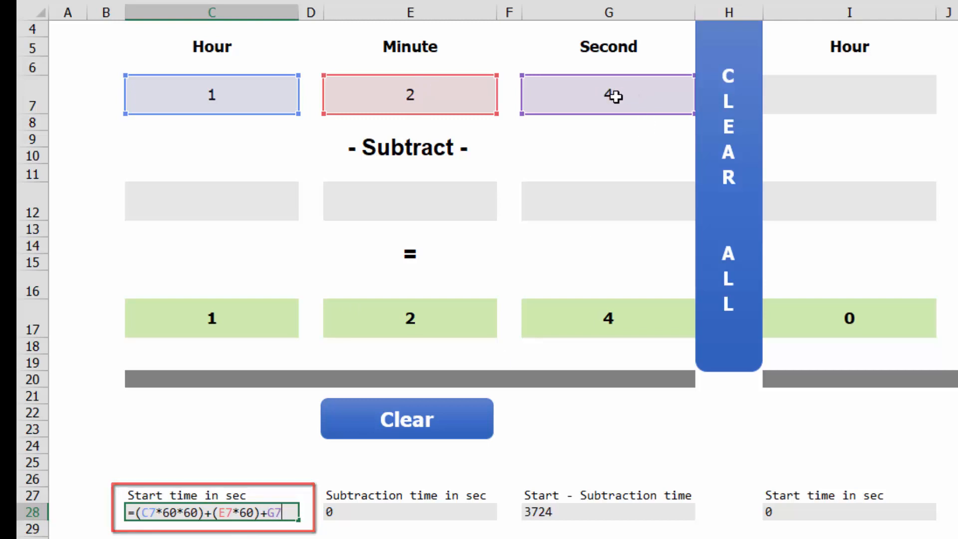
pyautogui.hotkey('ctrl', 'Return')
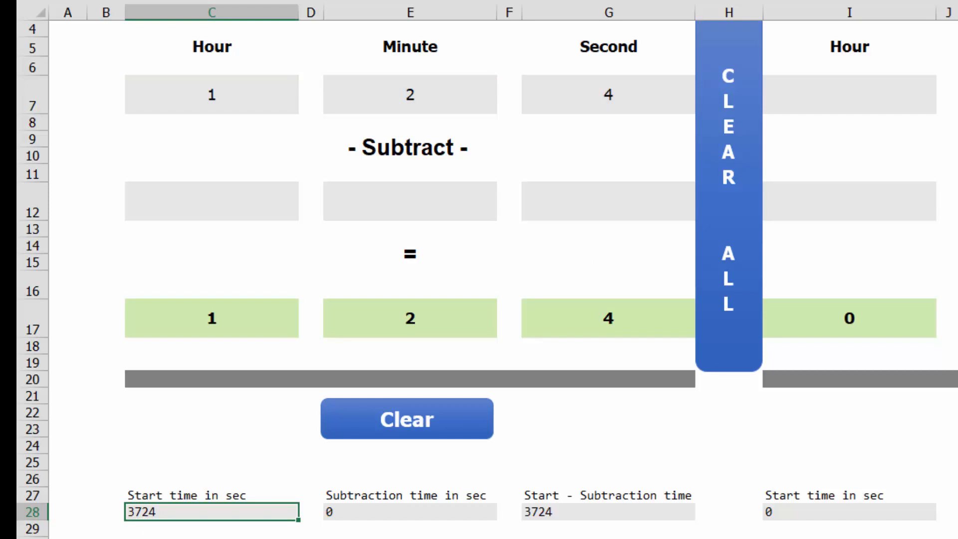
# Examine the Subtraction time in sec formula in E28 and the second-row input cells it refers to
pyautogui.click(354, 509)
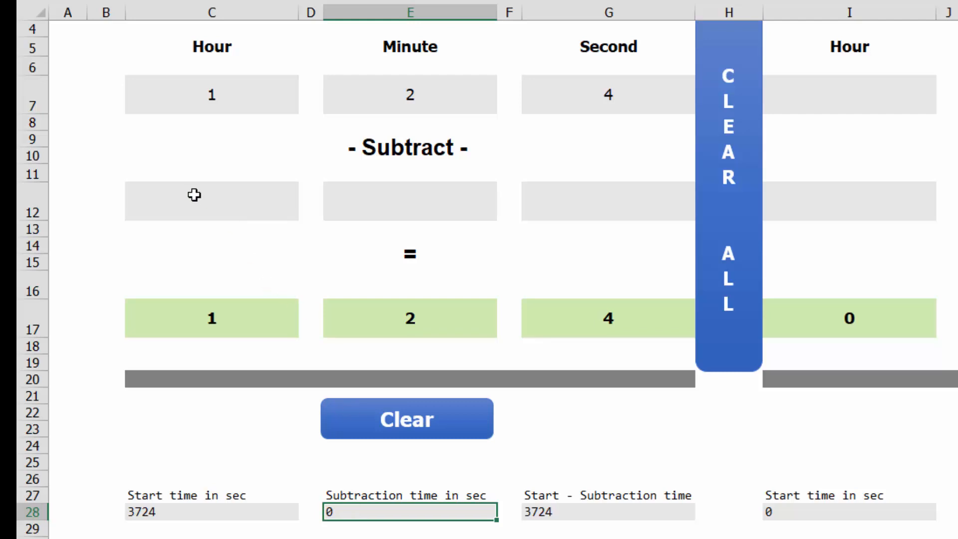
pyautogui.click(220, 194)
pyautogui.moveTo(219, 194); pyautogui.dragTo(571, 198)
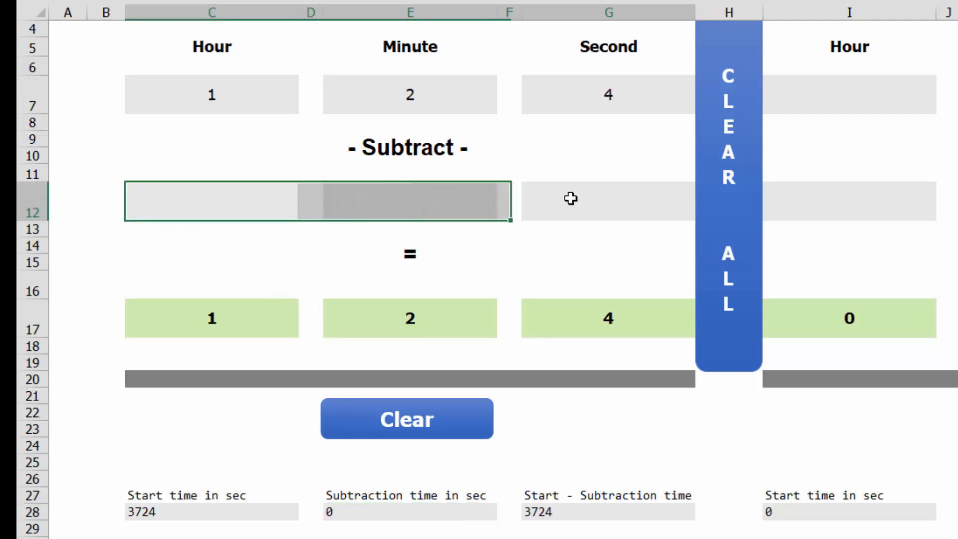
pyautogui.click(387, 514)
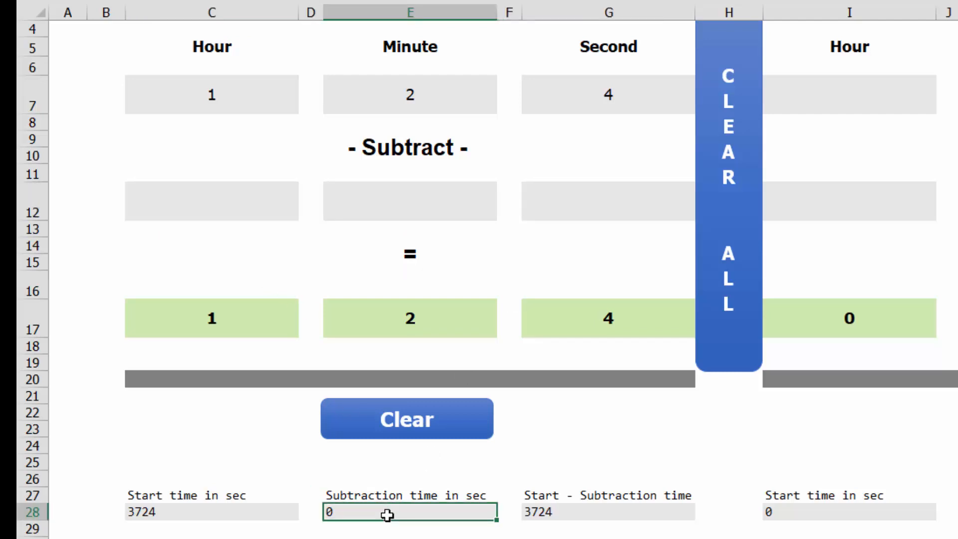
pyautogui.press('F2')
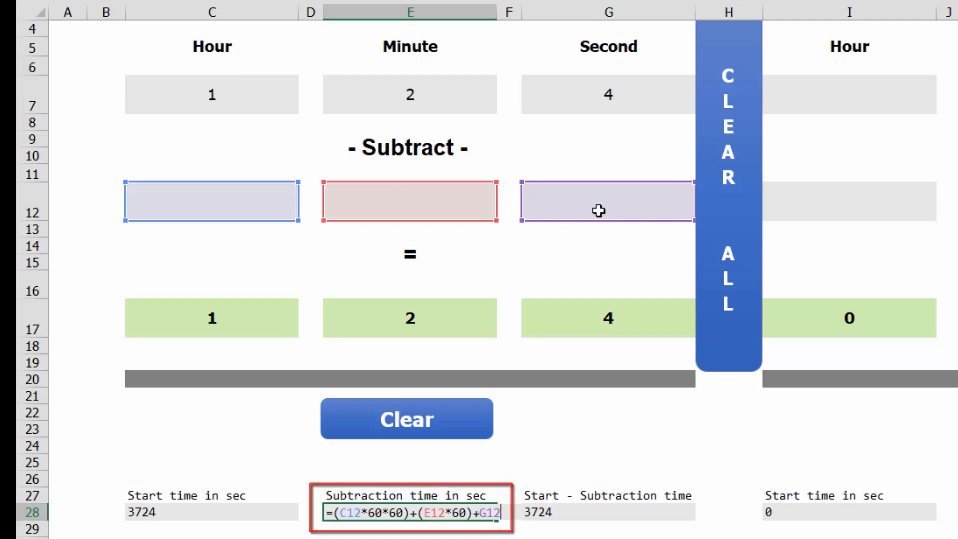
pyautogui.hotkey('ctrl', 'Return')
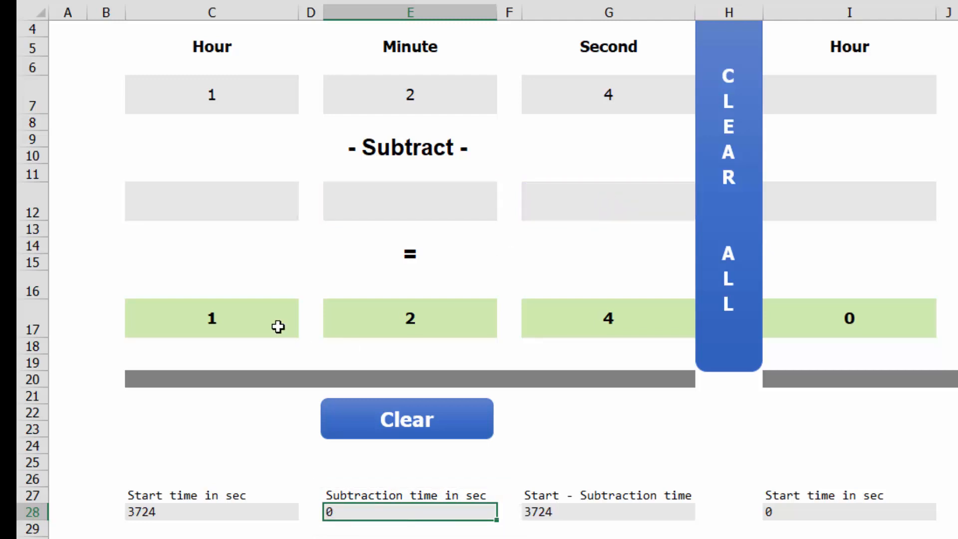
# Enter 0 hours, 1 minute and 5 seconds in the Subtract calculator's second row, and check the Subtraction time in sec cell
pyautogui.click(231, 203)
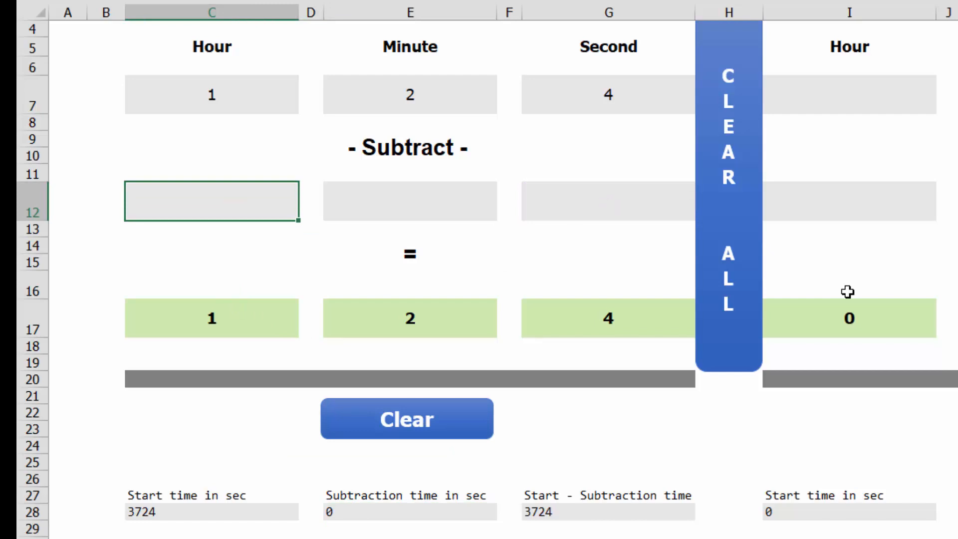
pyautogui.write('0')
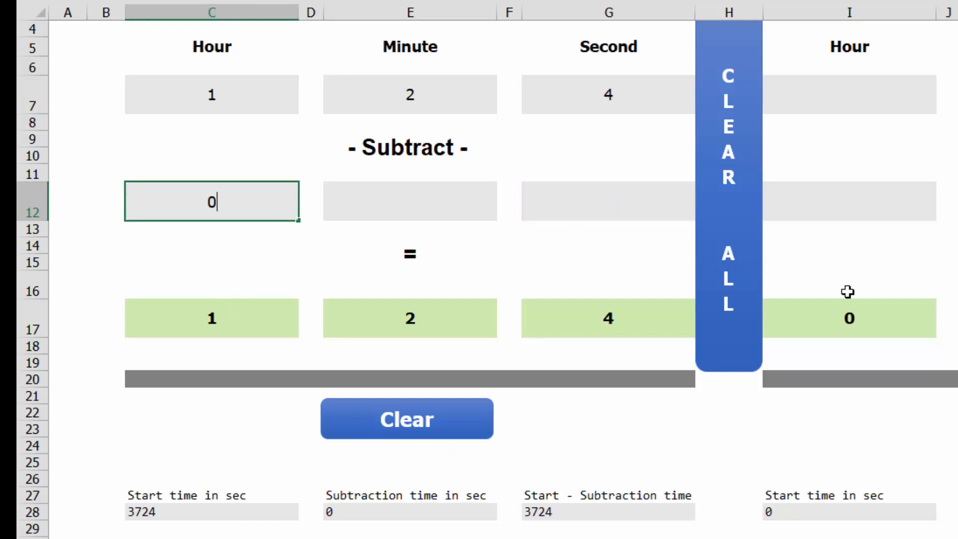
pyautogui.click(437, 206)
pyautogui.write('1')
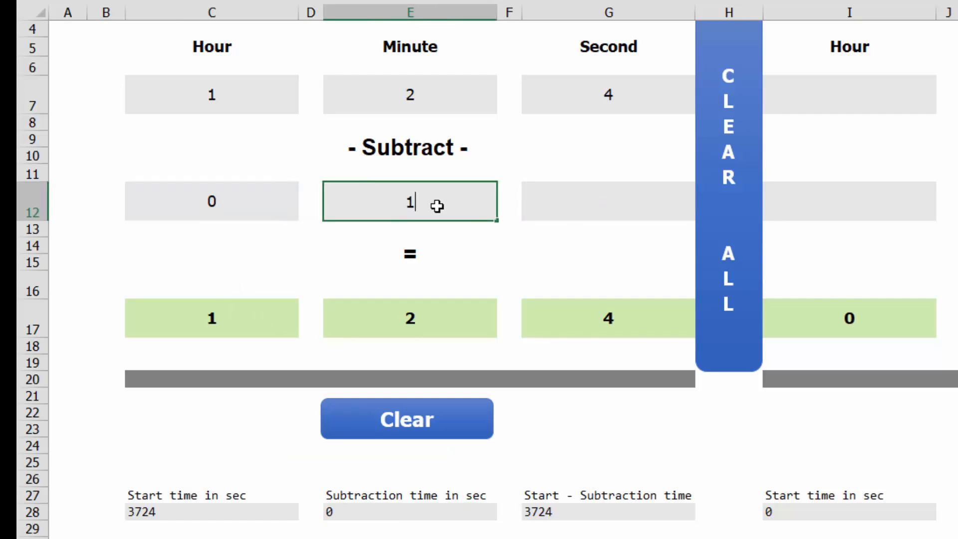
pyautogui.click(553, 204)
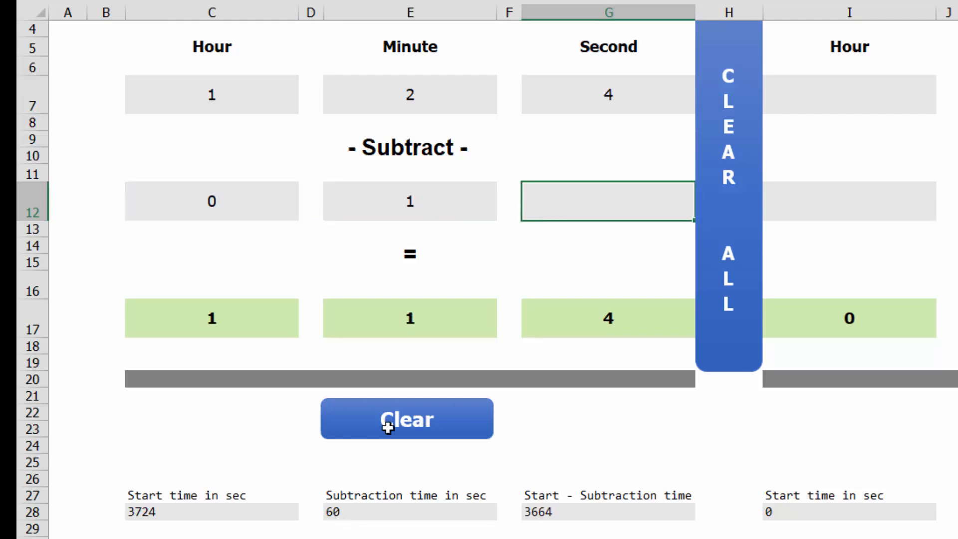
pyautogui.write('5')
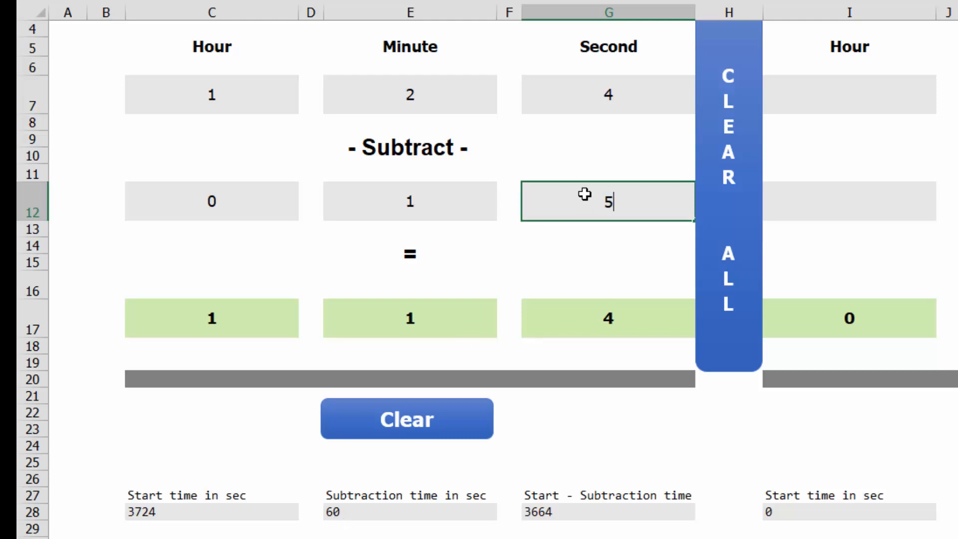
pyautogui.click(359, 528)
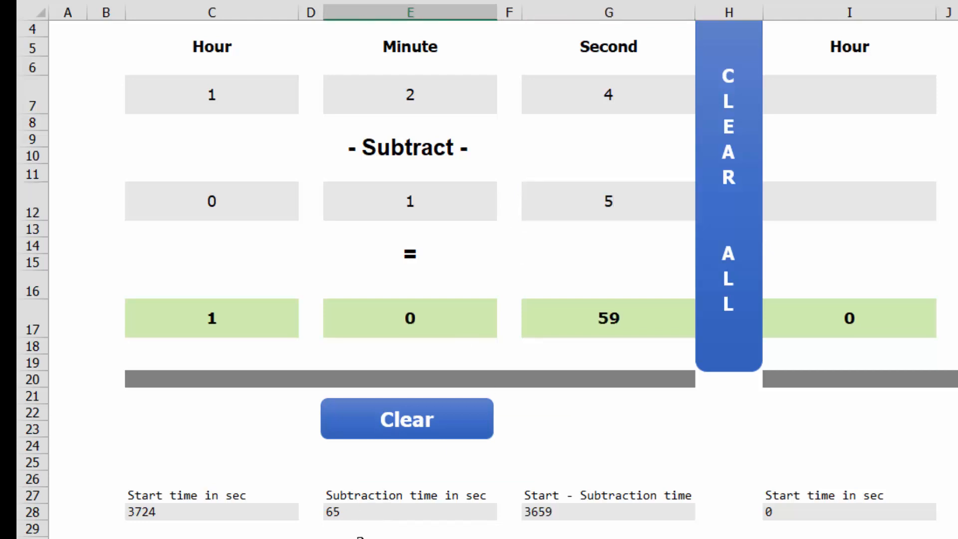
pyautogui.click(363, 515)
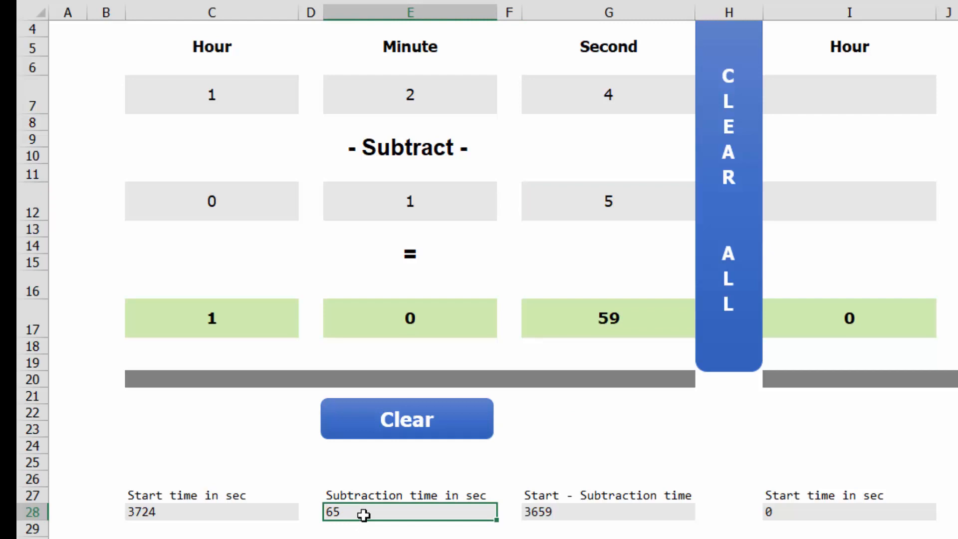
# Examine the IF formula in the Start - Subtraction time cell, G28
pyautogui.click(553, 512)
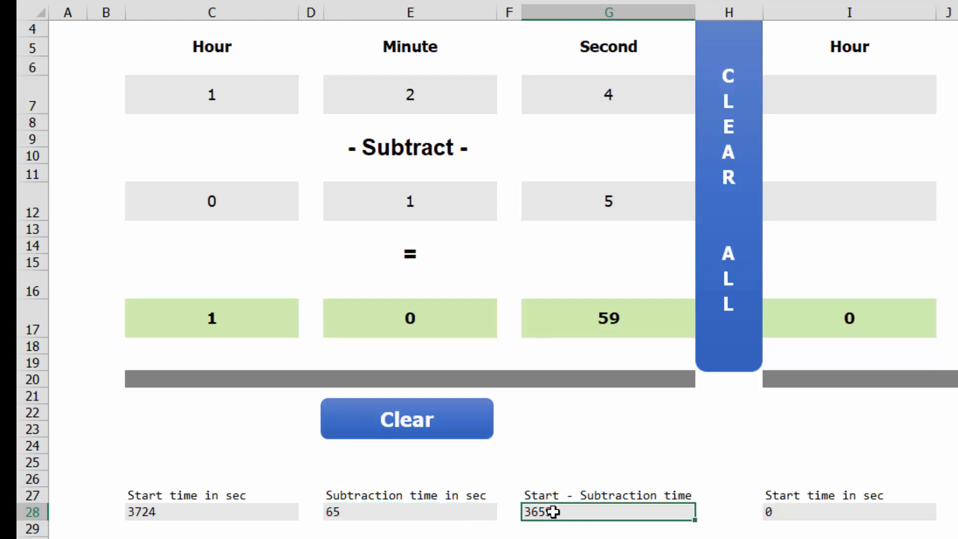
pyautogui.doubleClick(553, 511)
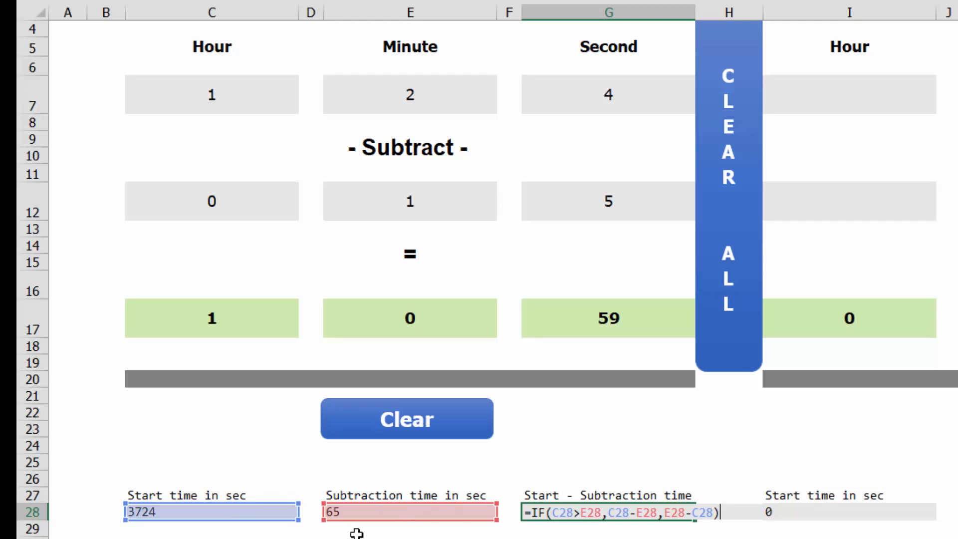
pyautogui.hotkey('ctrl', 'Return')
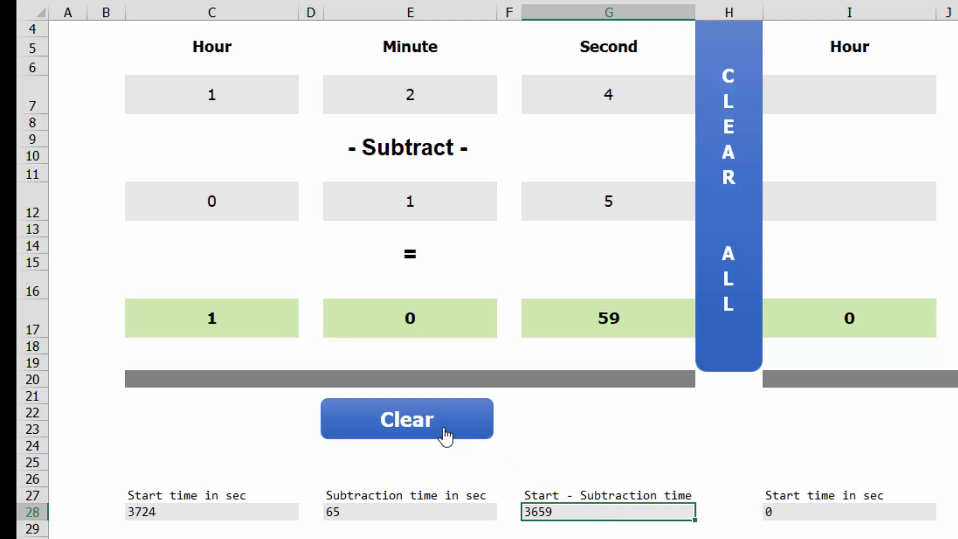
# Change the hours in the Subtract calculator's second row to 5
pyautogui.click(233, 205)
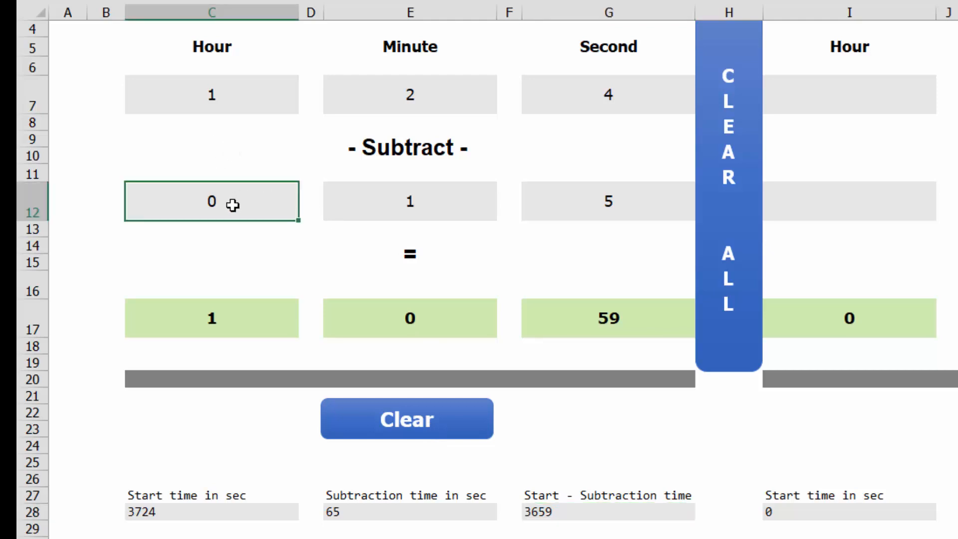
pyautogui.press('BackSpace')
pyautogui.write('5')
pyautogui.click(451, 203)
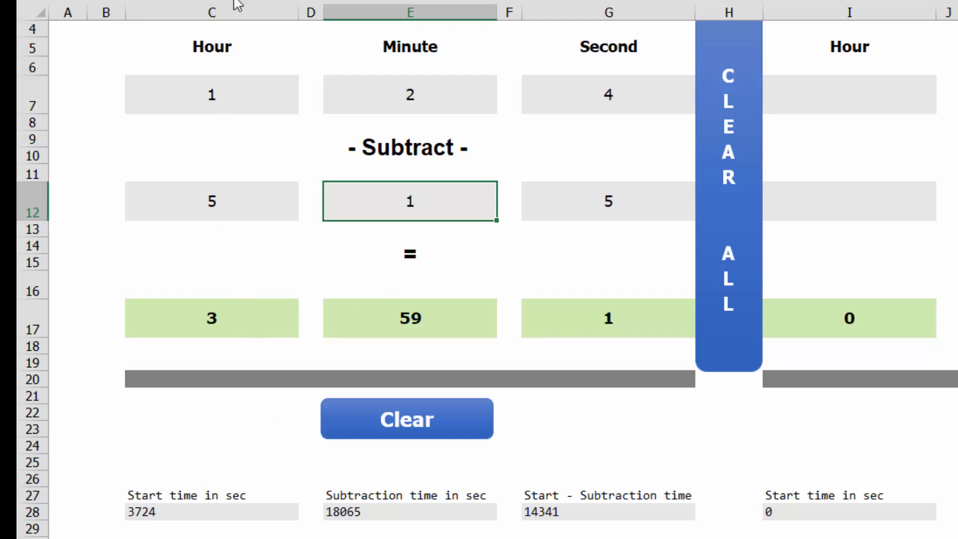
# Re-examine the Start - Subtraction time formula with the subtraction time larger than the start time
pyautogui.click(582, 511)
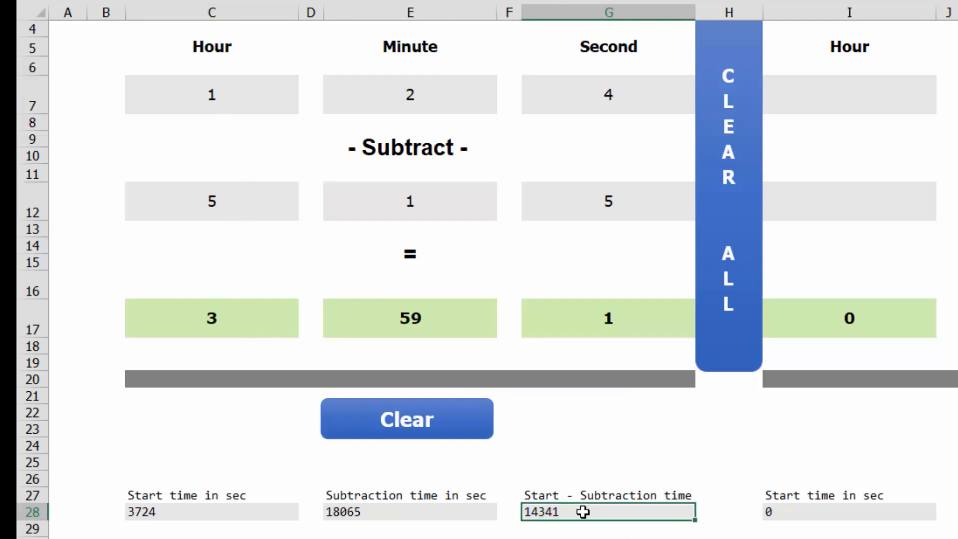
pyautogui.doubleClick(583, 511)
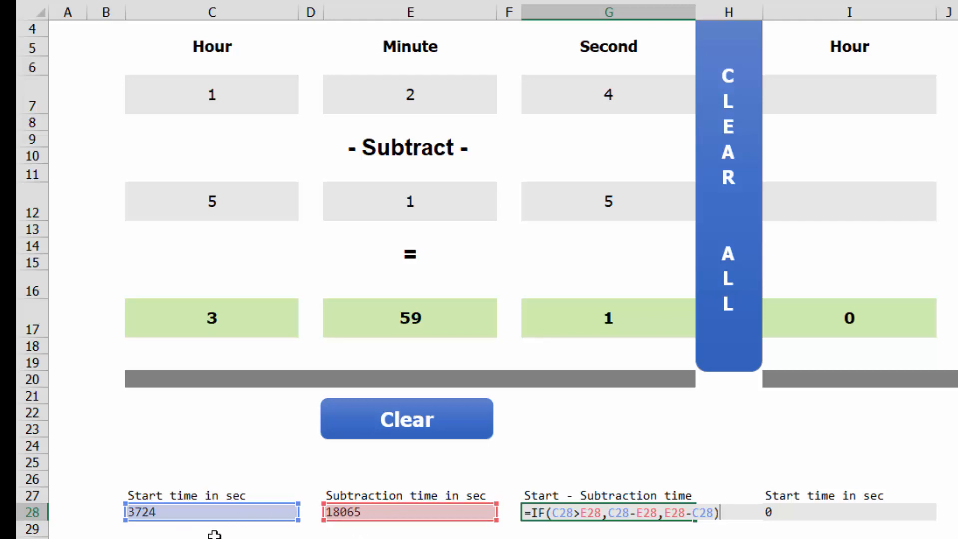
pyautogui.hotkey('ctrl', 'Return')
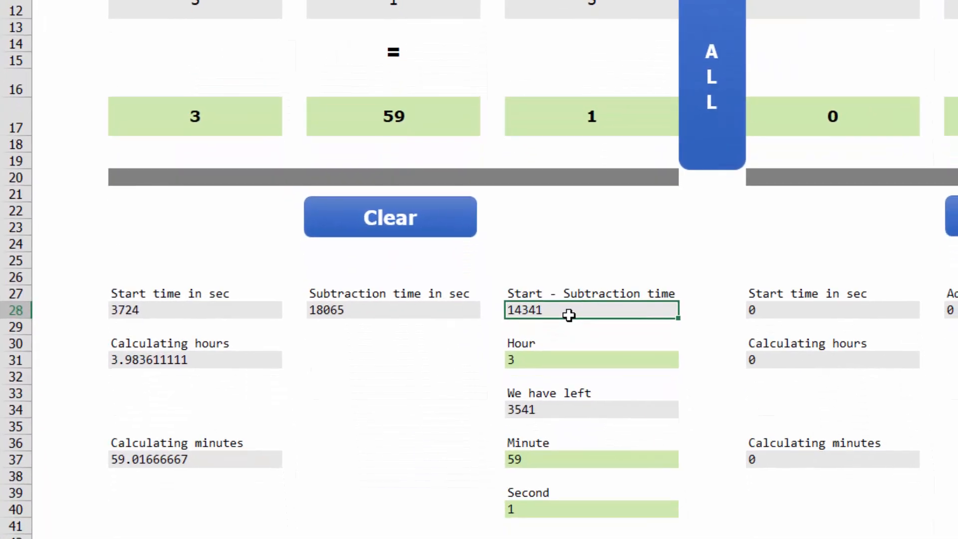
# Examine the Subtract section's Calculating hours formula in C31 and the INT formula in the Hour cell, G31
pyautogui.click(188, 359)
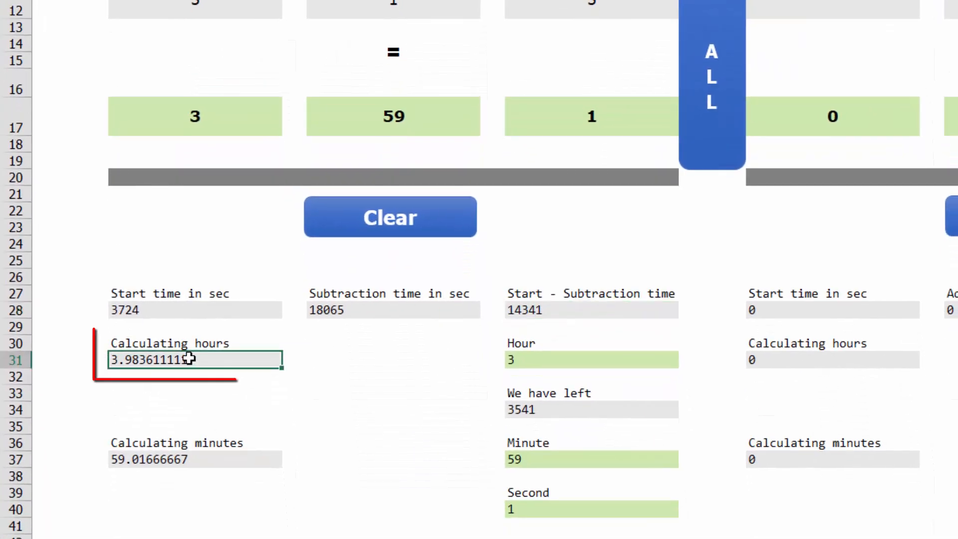
pyautogui.press('F2')
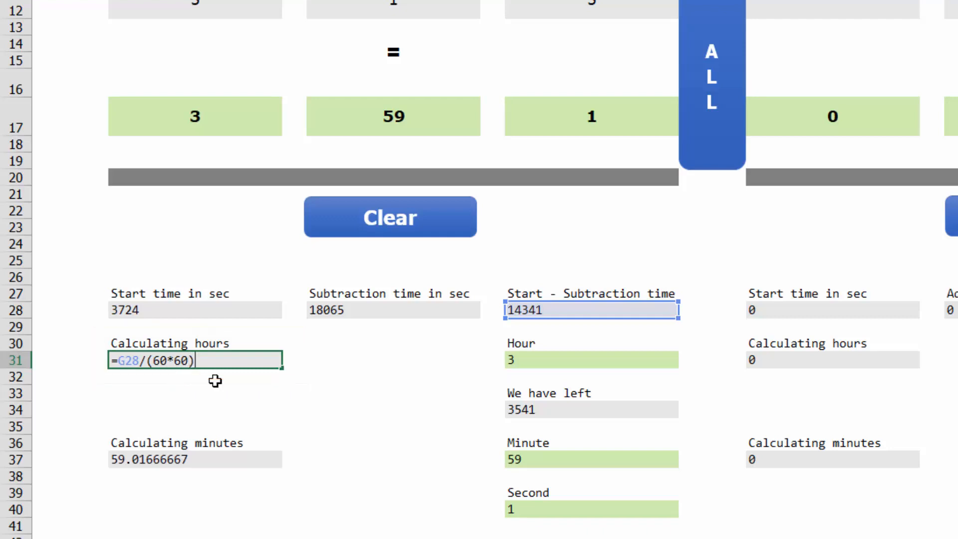
pyautogui.hotkey('ctrl', 'Return')
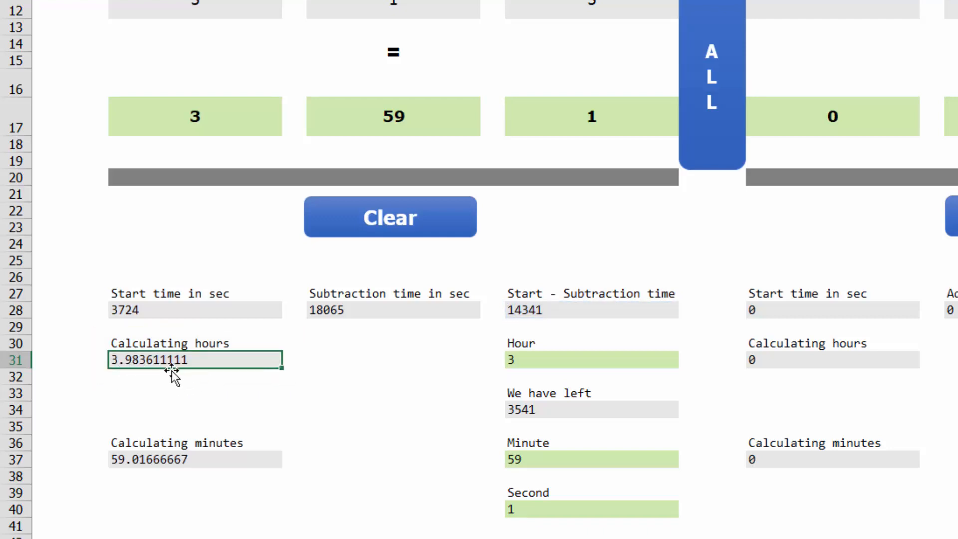
pyautogui.click(522, 359)
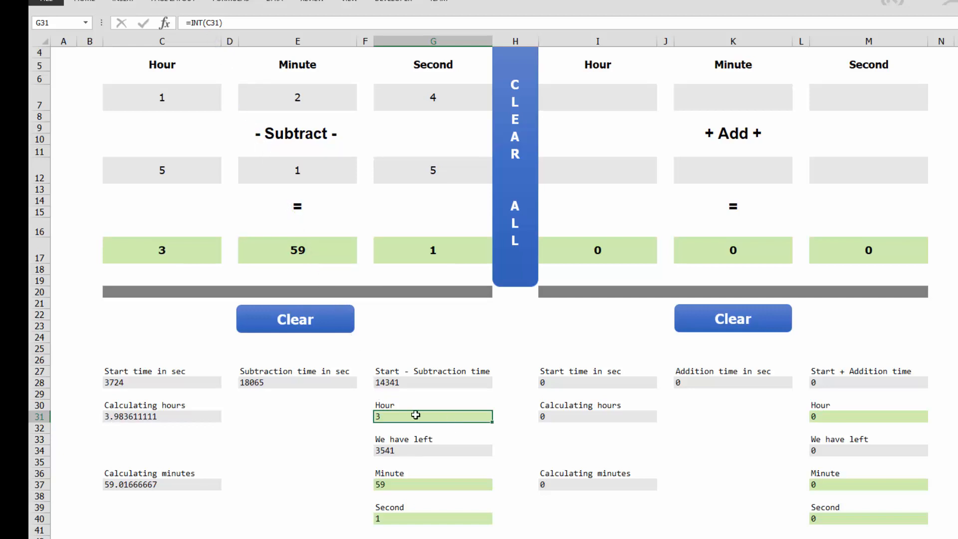
# Examine the Subtract section's We have left formula in G34
pyautogui.click(403, 453)
pyautogui.press('F2')
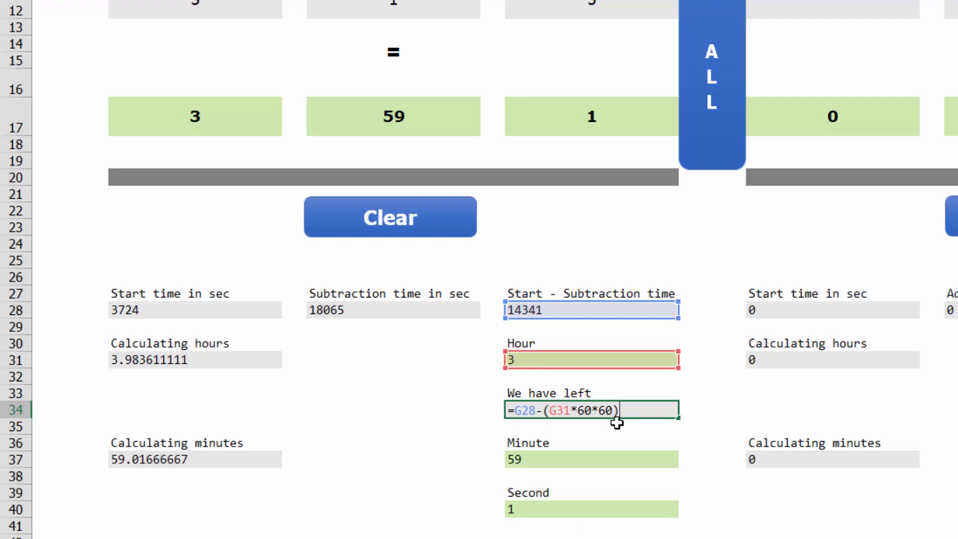
pyautogui.hotkey('ctrl', 'Return')
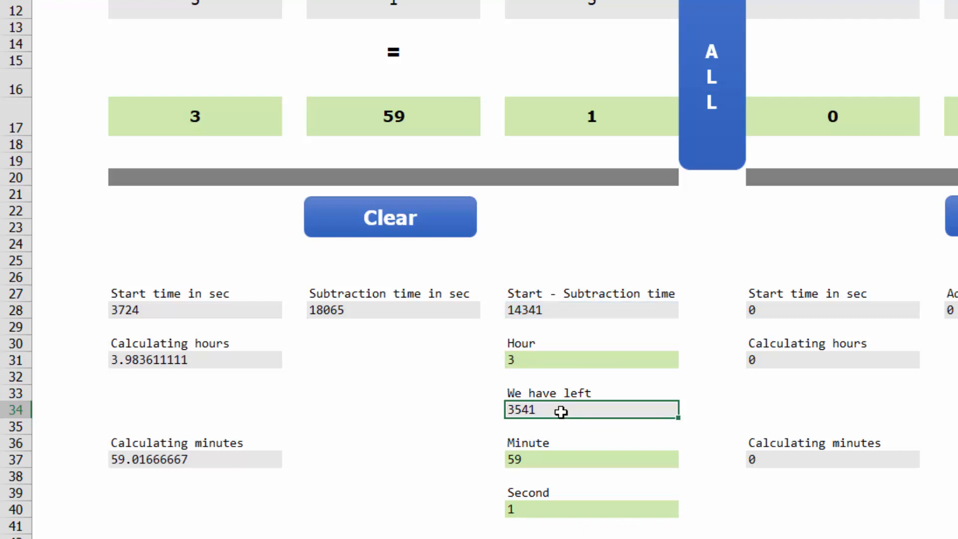
# Examine the Subtract section's Calculating minutes formula in C37 and the INT formula in the Minute cell, G37
pyautogui.click(216, 461)
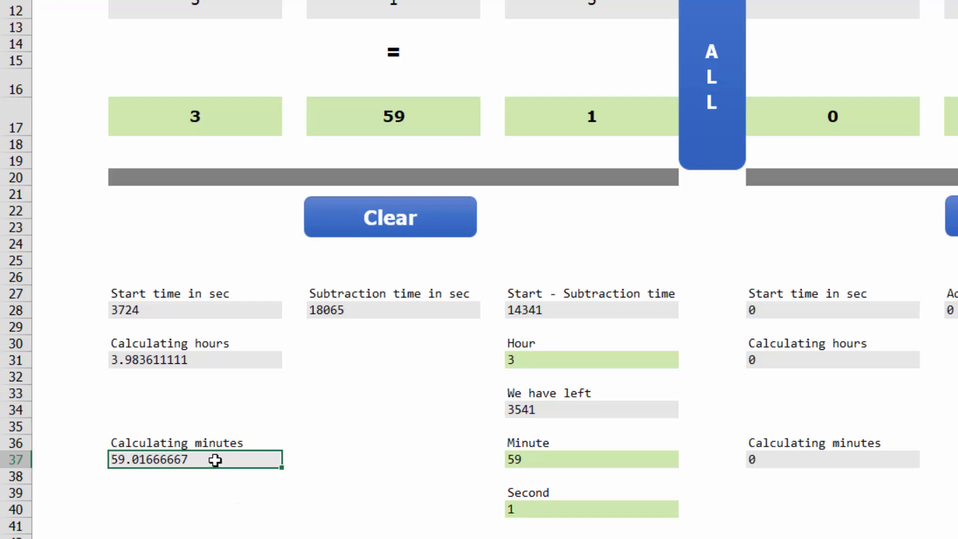
pyautogui.press('F2')
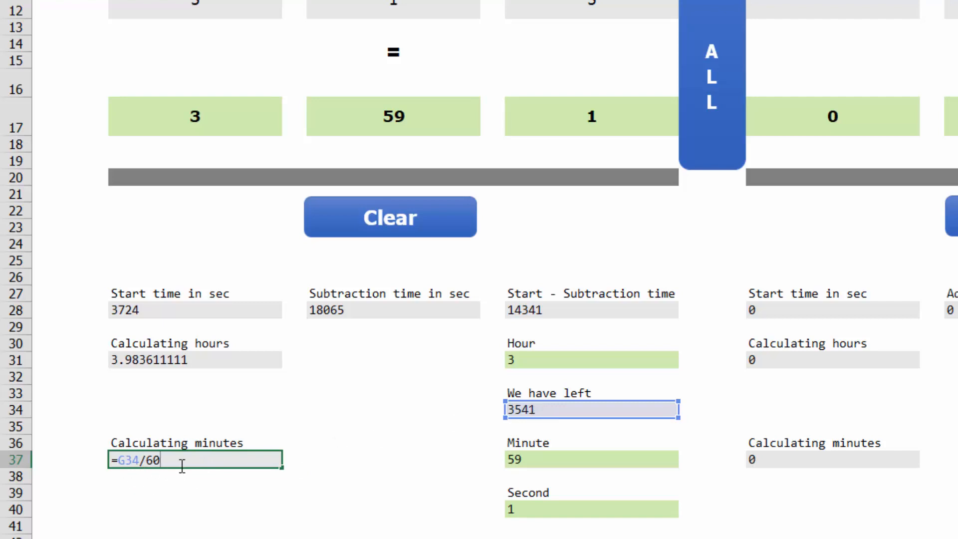
pyautogui.hotkey('ctrl', 'Return')
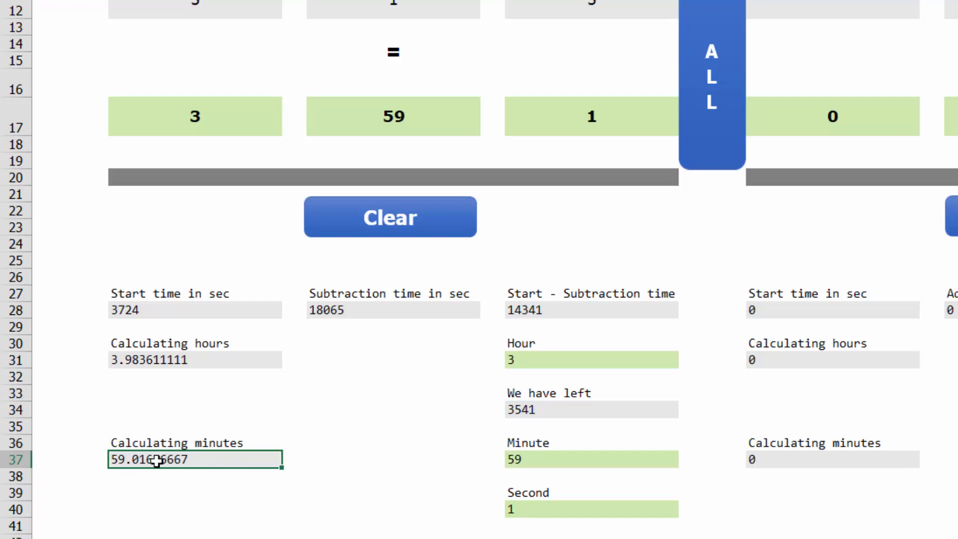
pyautogui.click(517, 459)
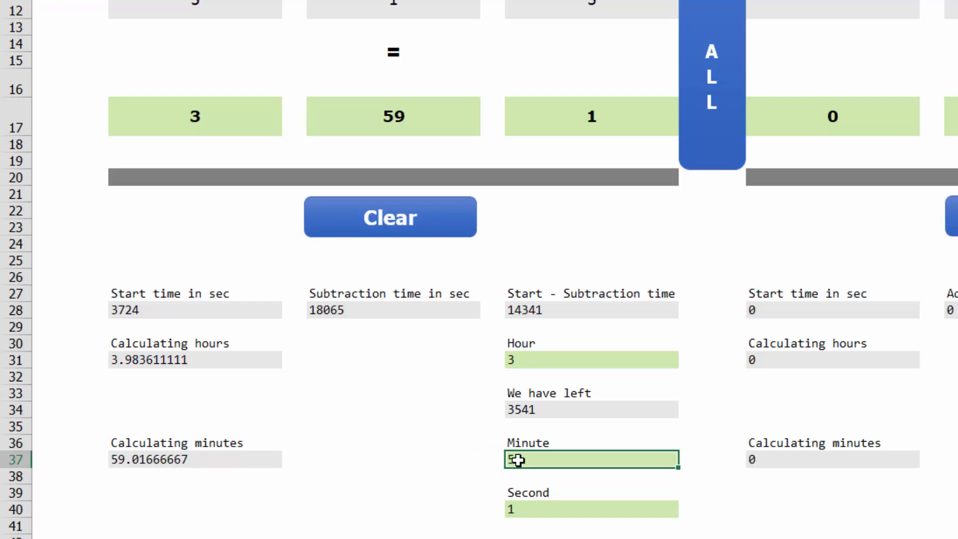
pyautogui.doubleClick(518, 459)
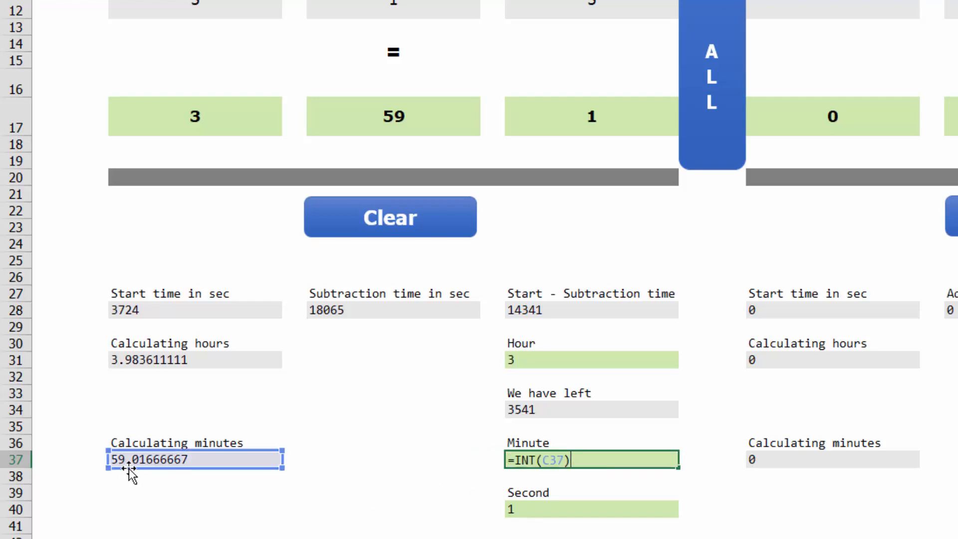
pyautogui.press('Escape')
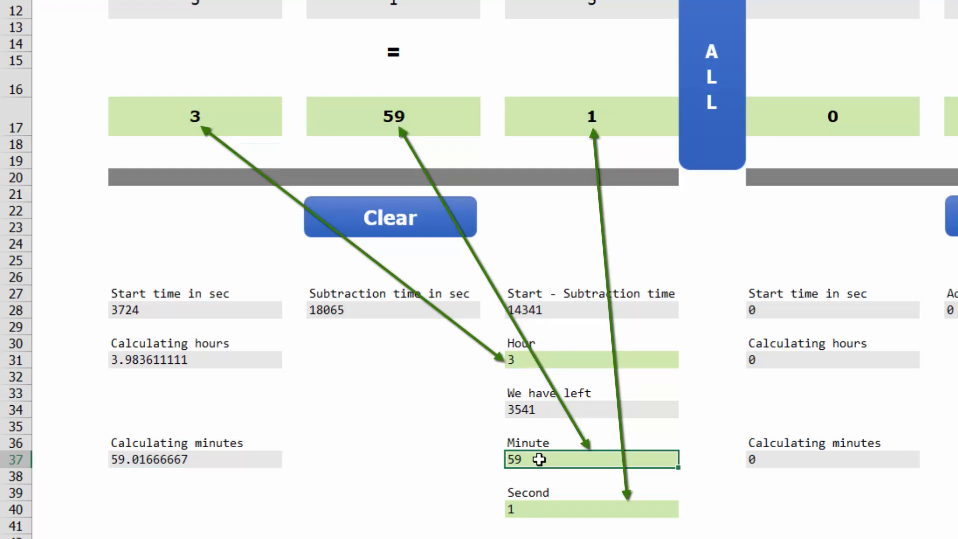
# Examine the Subtract section's Second formula in G40
pyautogui.click(534, 507)
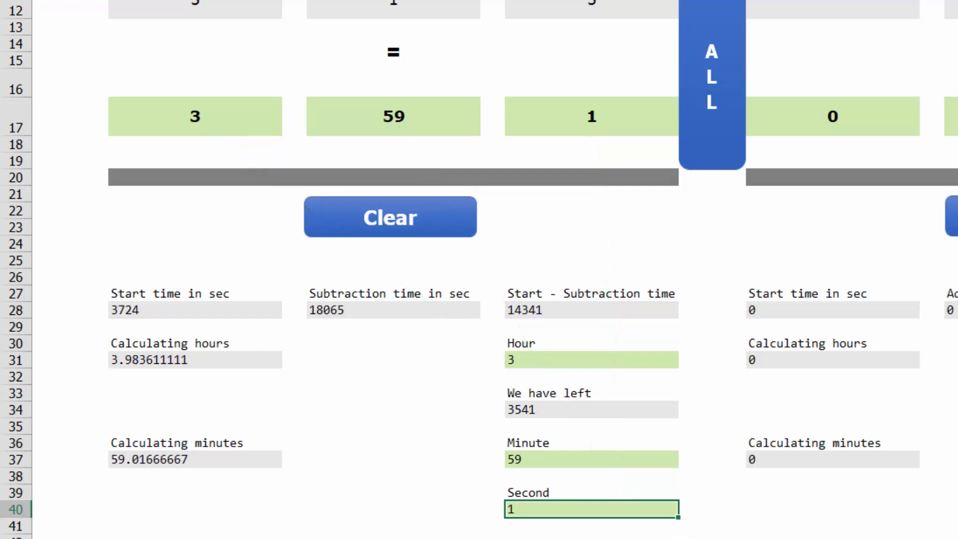
pyautogui.press('F2')
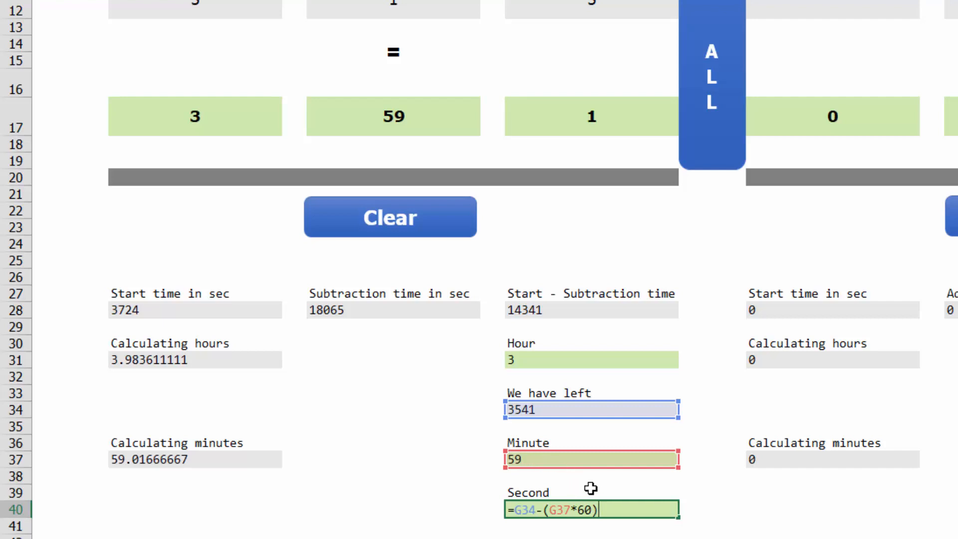
pyautogui.hotkey('ctrl', 'Return')
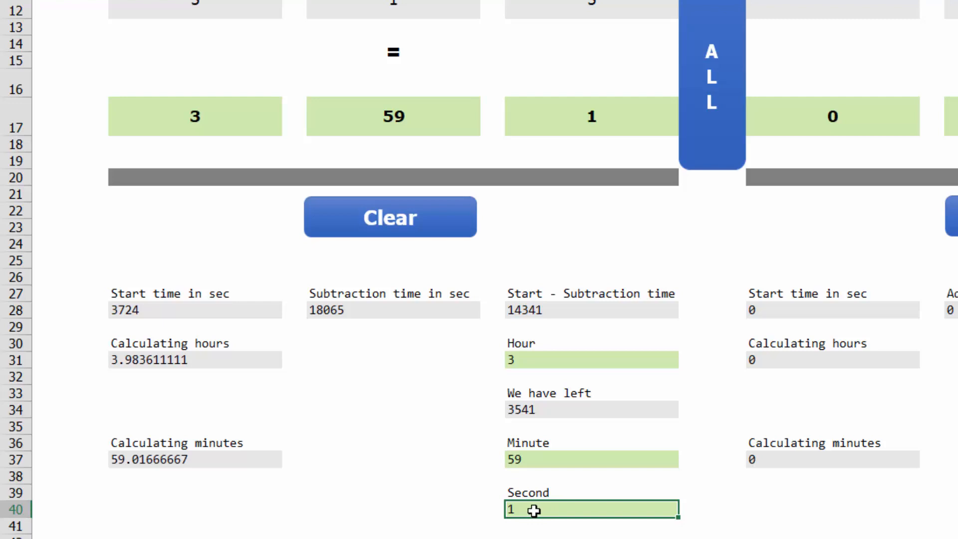
# Clear the Subtract calculator's entries, and enter 3 hours, 15 minutes and 20 seconds in the Add calculator's first row
pyautogui.click(419, 227)
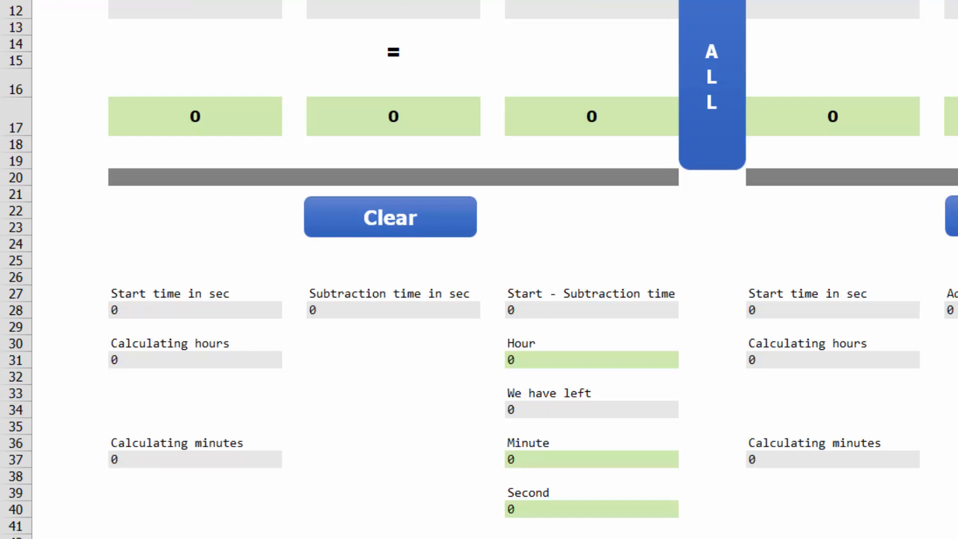
pyautogui.click(483, 89)
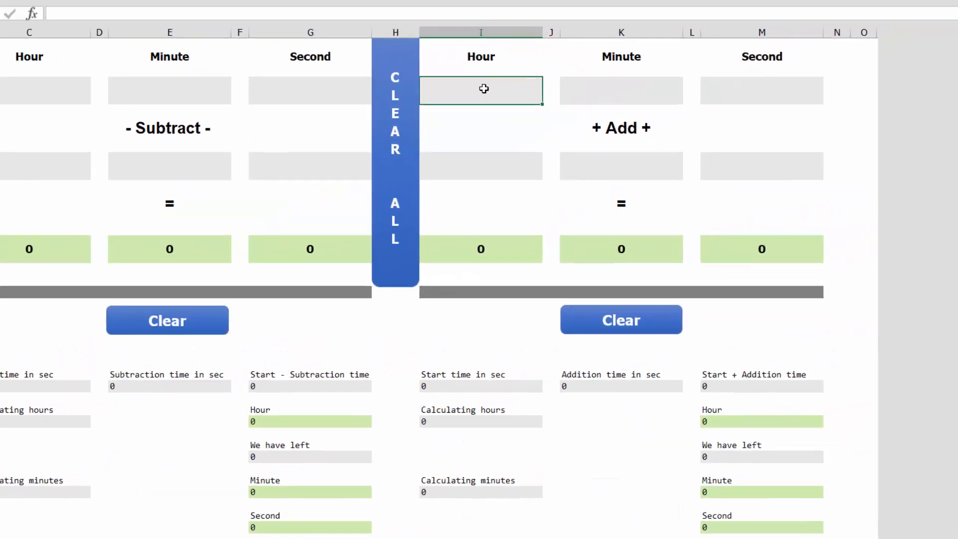
pyautogui.write('3')
pyautogui.click(652, 98)
pyautogui.write('15')
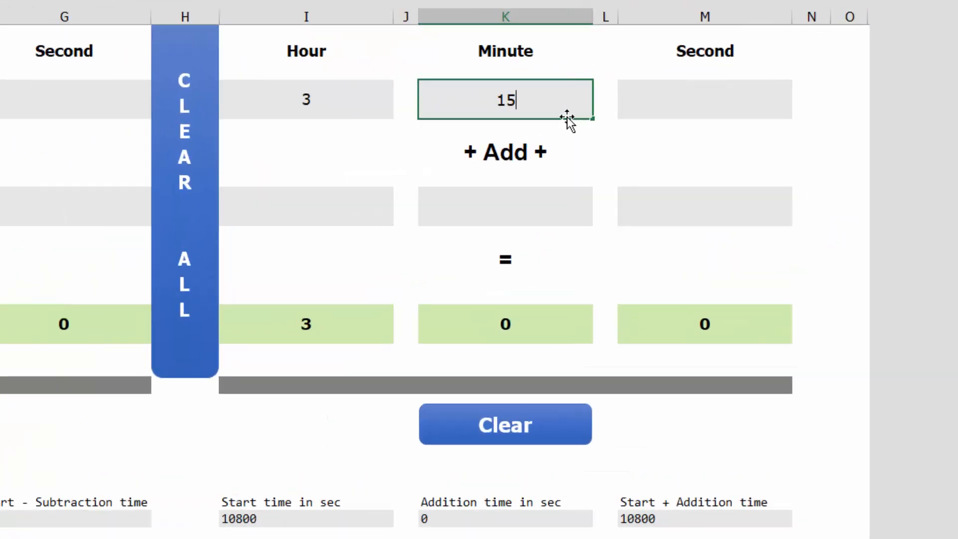
pyautogui.click(707, 90)
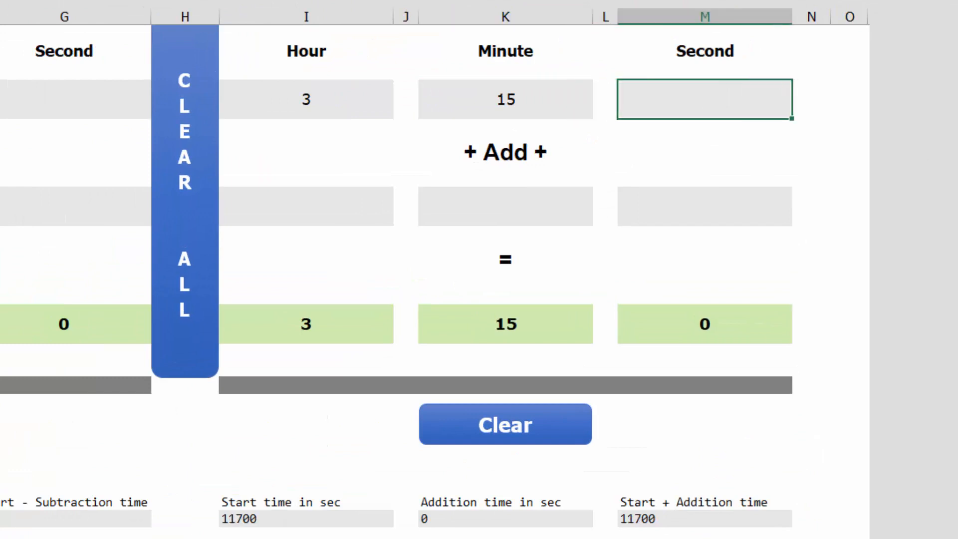
pyautogui.write('20')
# Enter 2 hours, 20 minutes and 25 seconds in the Add calculator's second row
pyautogui.click(290, 216)
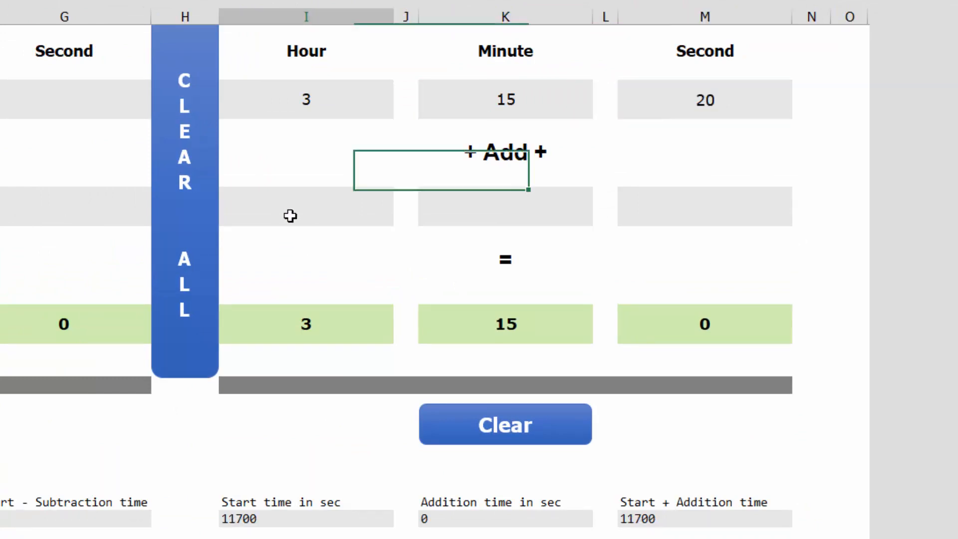
pyautogui.write('2')
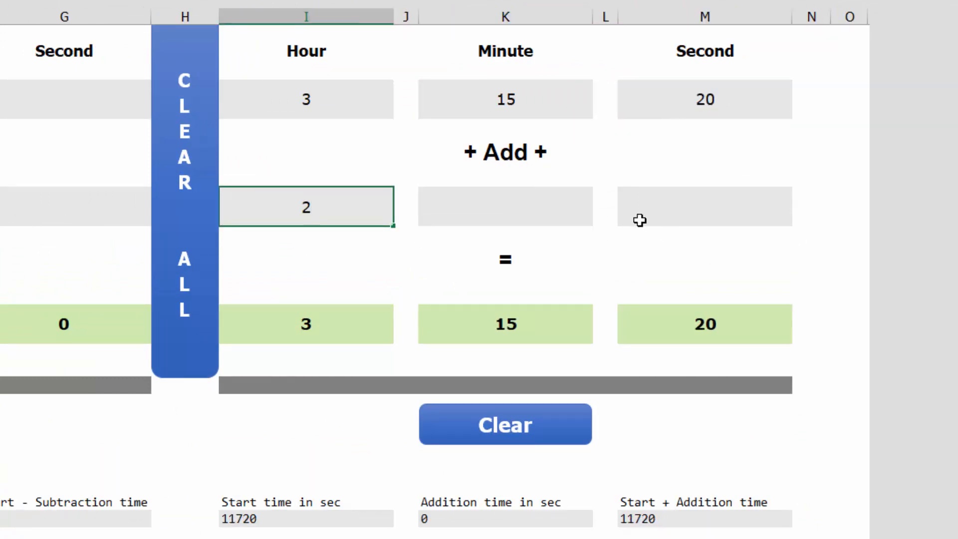
pyautogui.click(507, 214)
pyautogui.write('20')
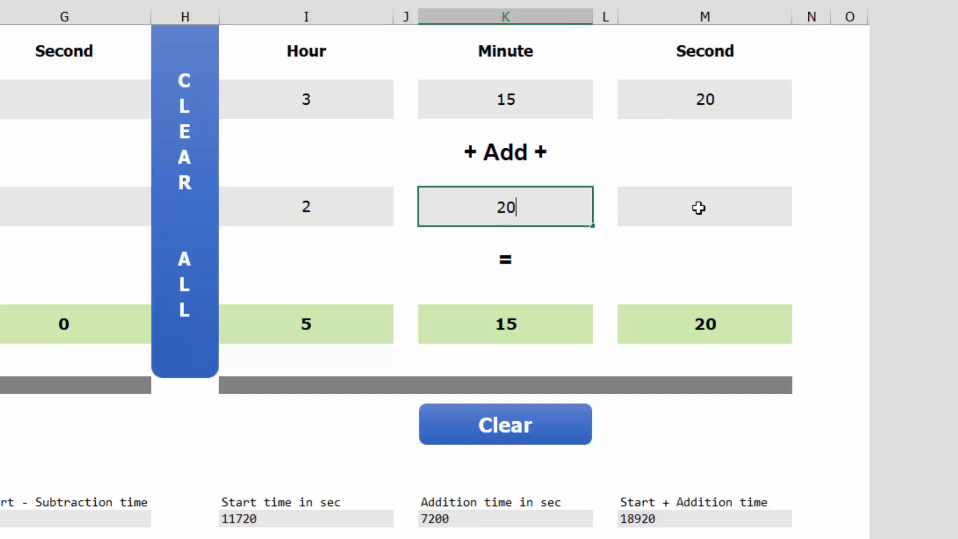
pyautogui.click(718, 194)
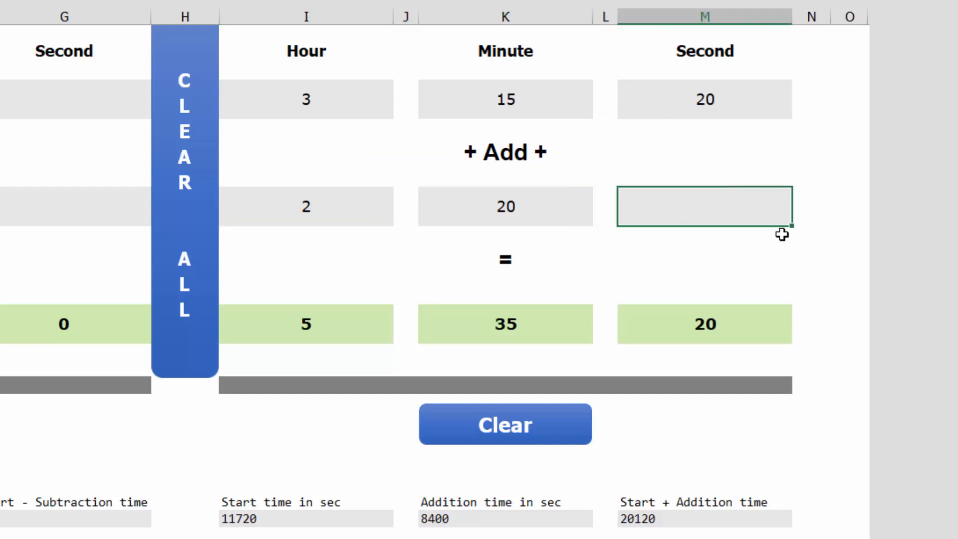
pyautogui.write('25')
pyautogui.click(555, 210)
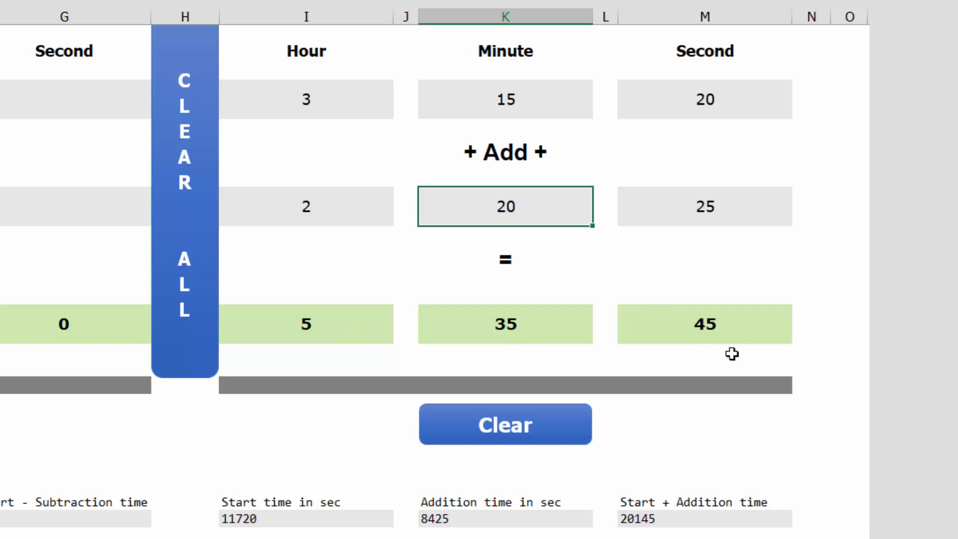
# Examine the Add section's Start time in sec formula in I28 and Addition time in sec formula in K28
pyautogui.click(312, 519)
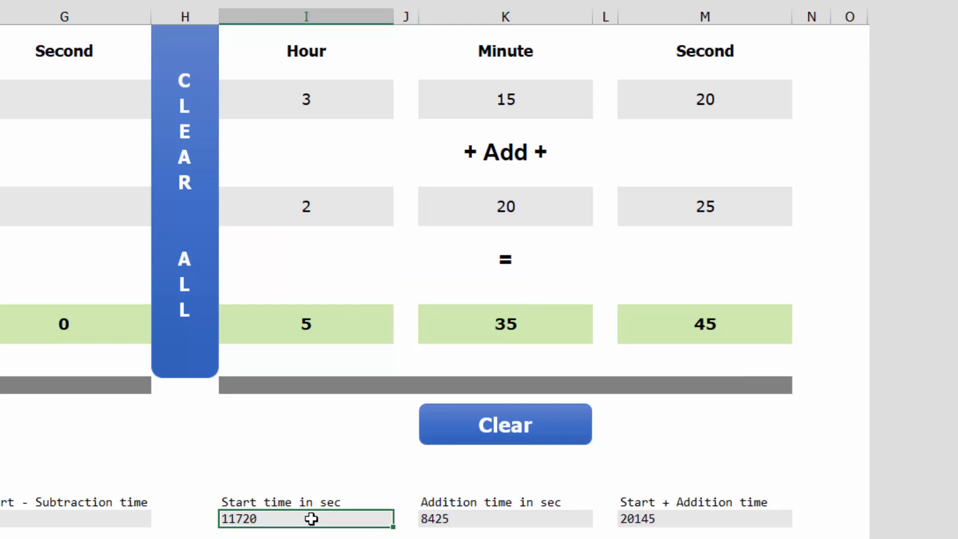
pyautogui.doubleClick(311, 518)
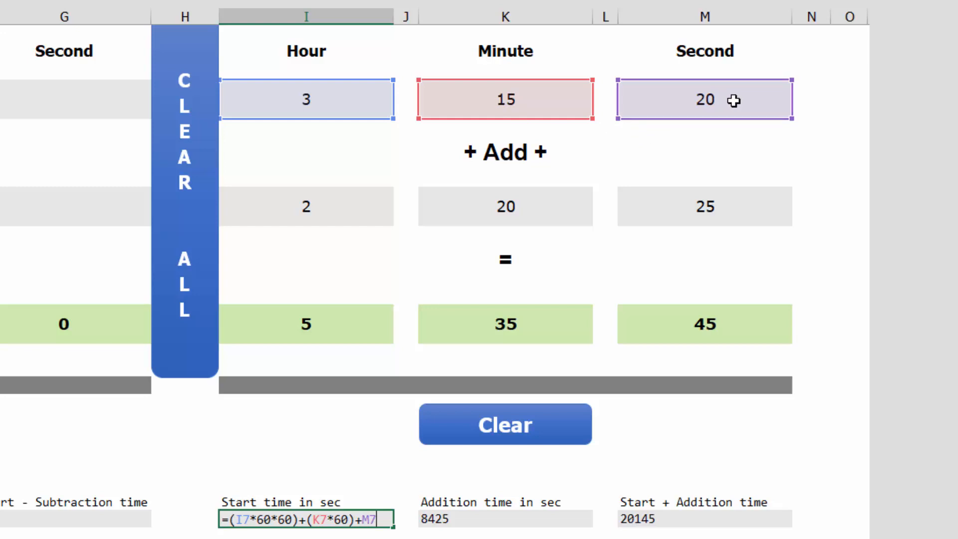
pyautogui.press('Escape')
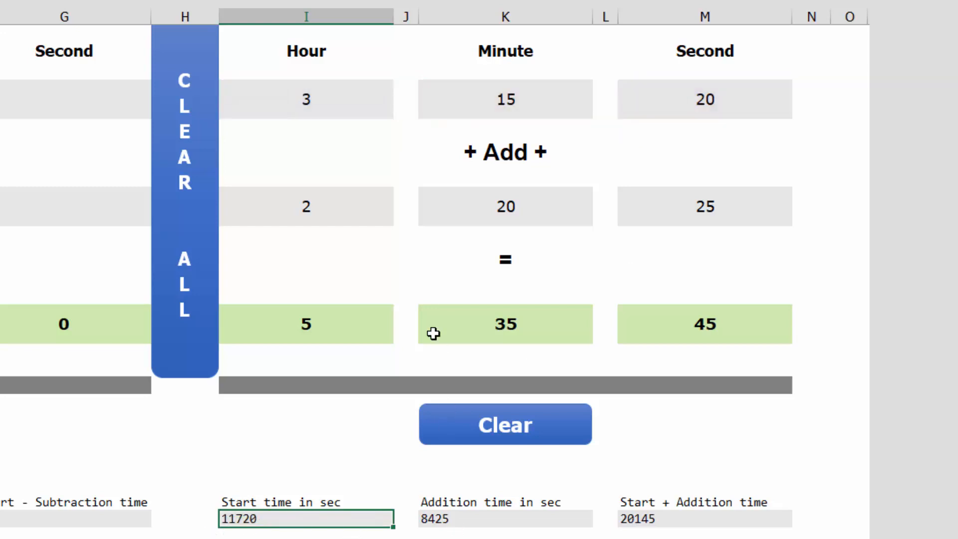
pyautogui.click(434, 519)
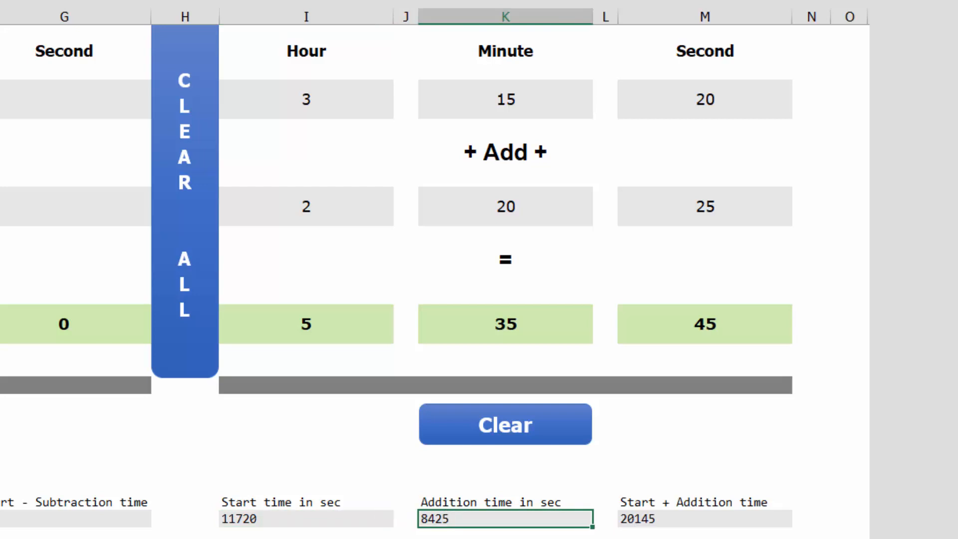
pyautogui.press('F2')
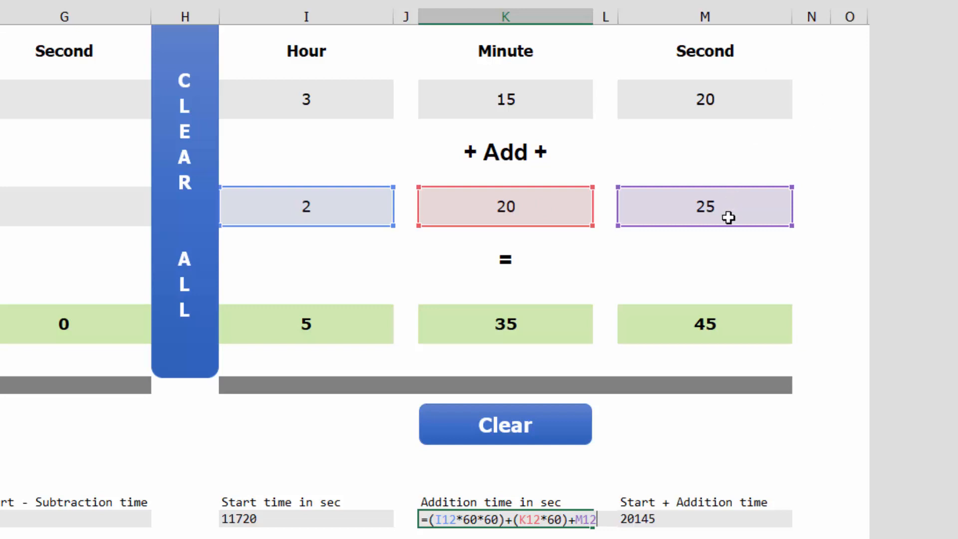
pyautogui.press('Return')
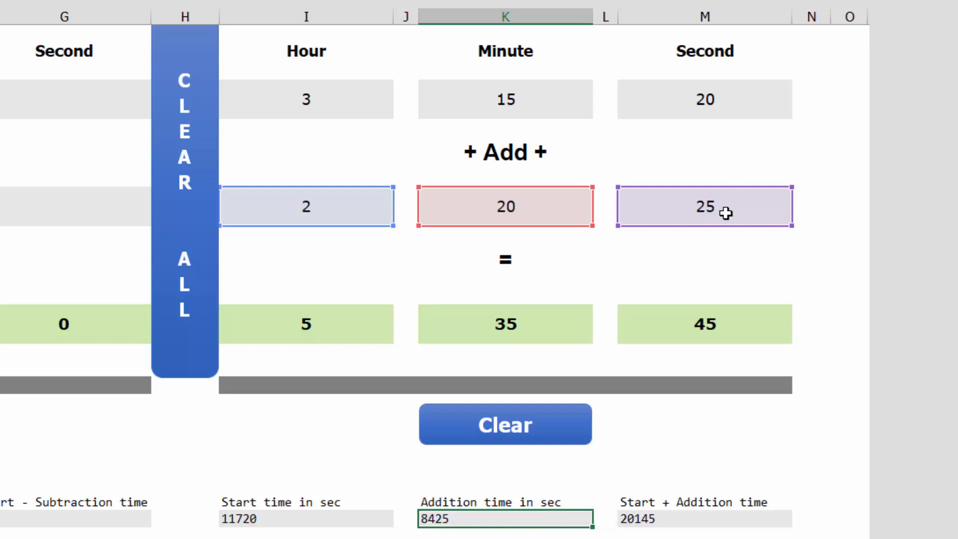
# Examine the formula in the Start + Addition time cell, M28
pyautogui.click(719, 524)
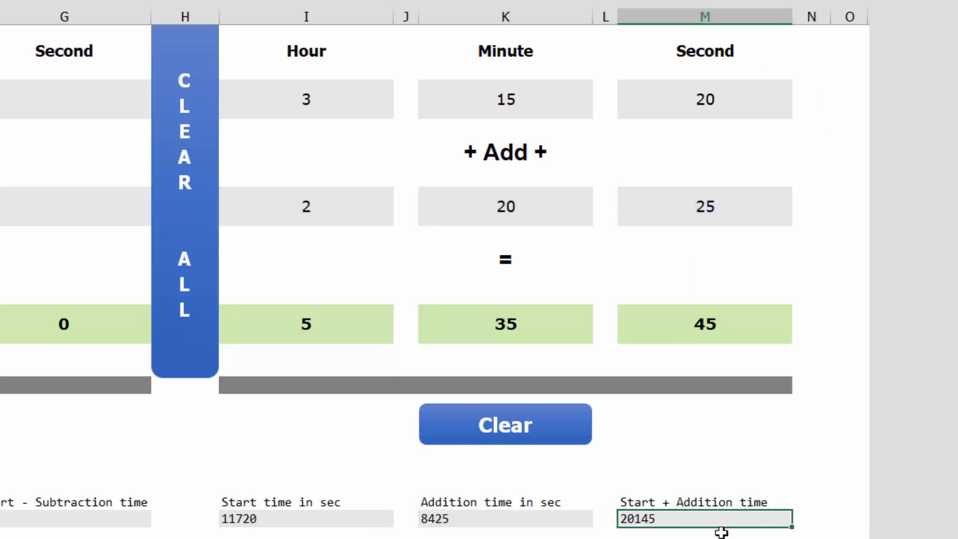
pyautogui.press('F2')
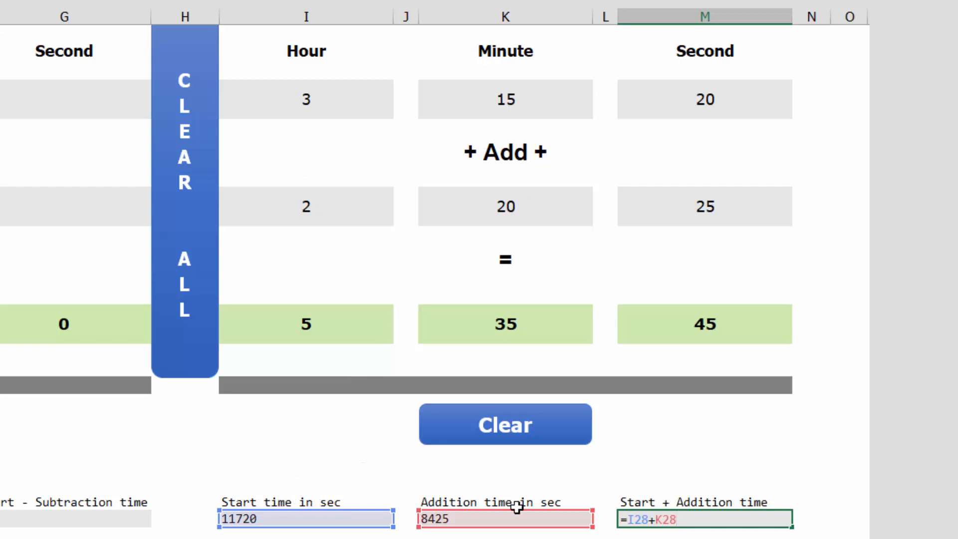
pyautogui.hotkey('ctrl', 'Return')
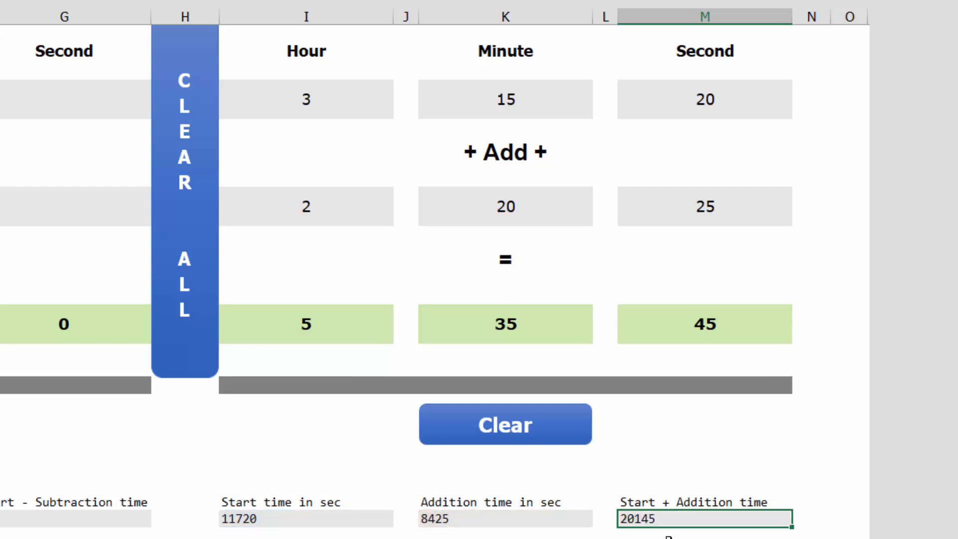
# Examine the Add section's Calculating hours formula in I31 and Hour formula in M31
pyautogui.scroll(-5, 673, 499)
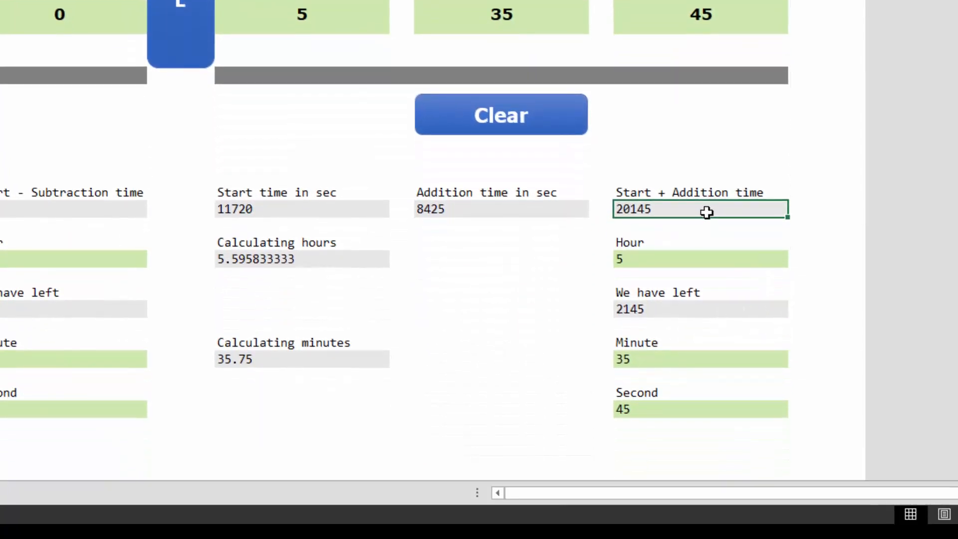
pyautogui.doubleClick(272, 260)
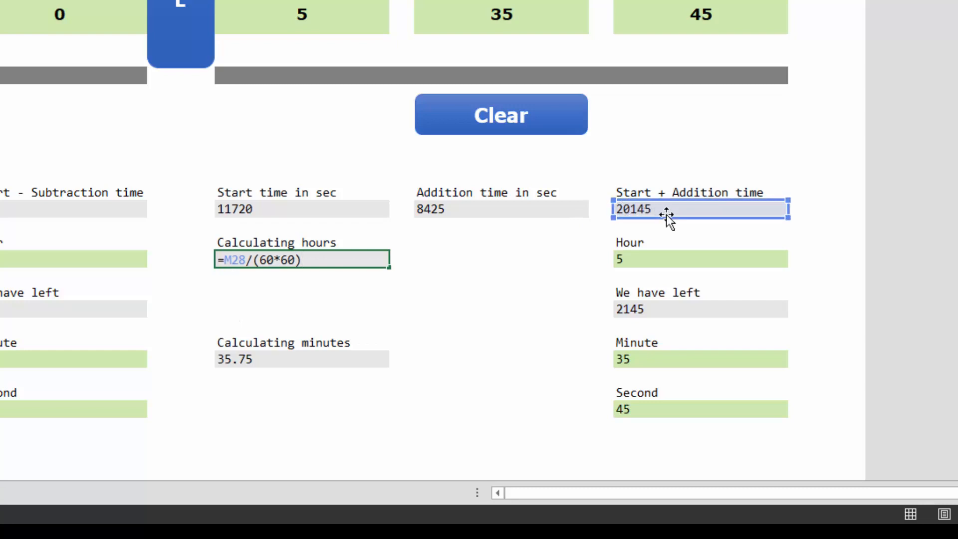
pyautogui.hotkey('ctrl', 'Return')
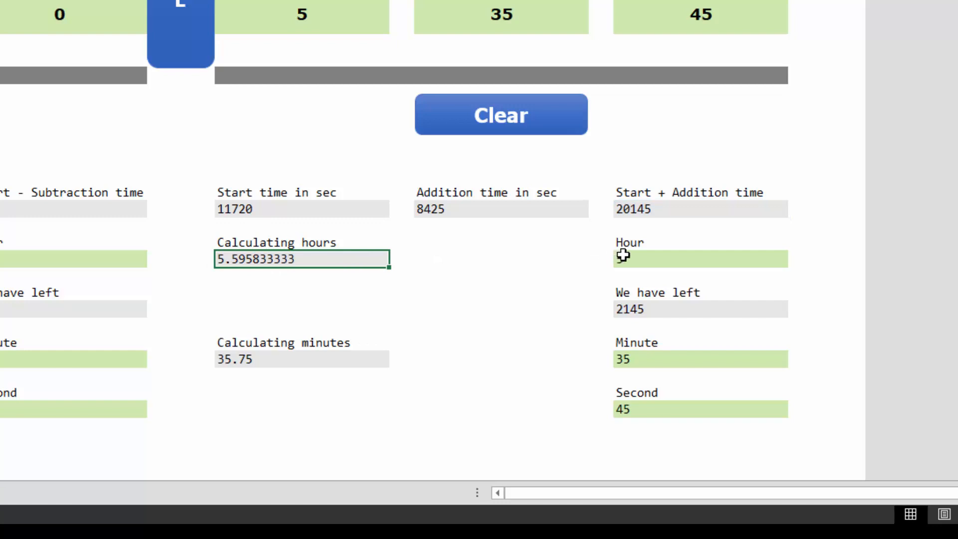
pyautogui.click(669, 260)
pyautogui.write('=INT(I30)')
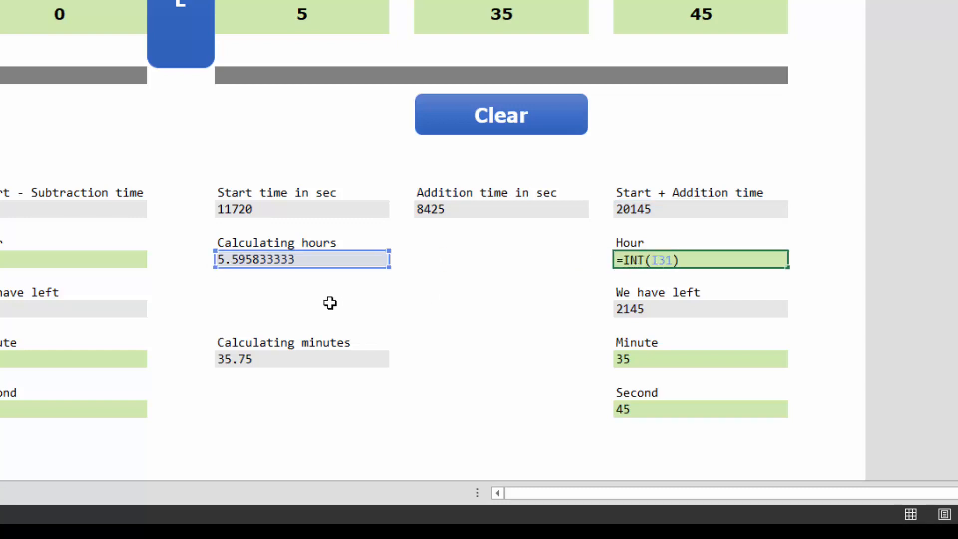
pyautogui.hotkey('ctrl', 'Return')
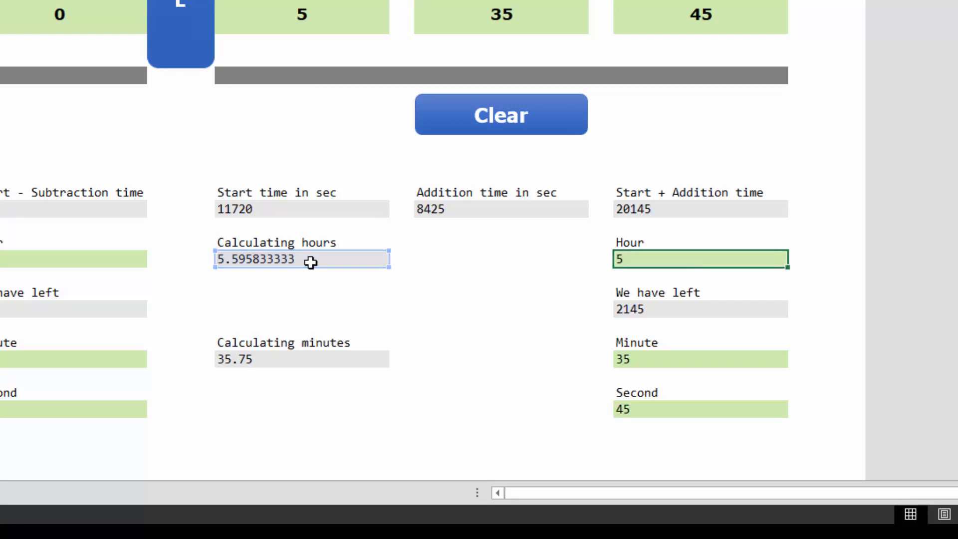
# Examine the Add section's We have left formula in M34
pyautogui.click(647, 310)
pyautogui.press('F2')
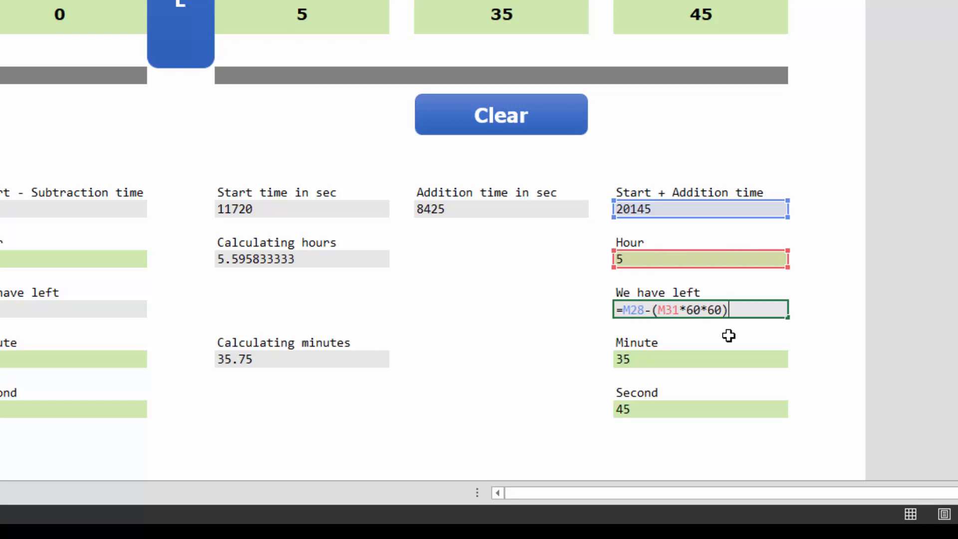
pyautogui.hotkey('ctrl', 'Return')
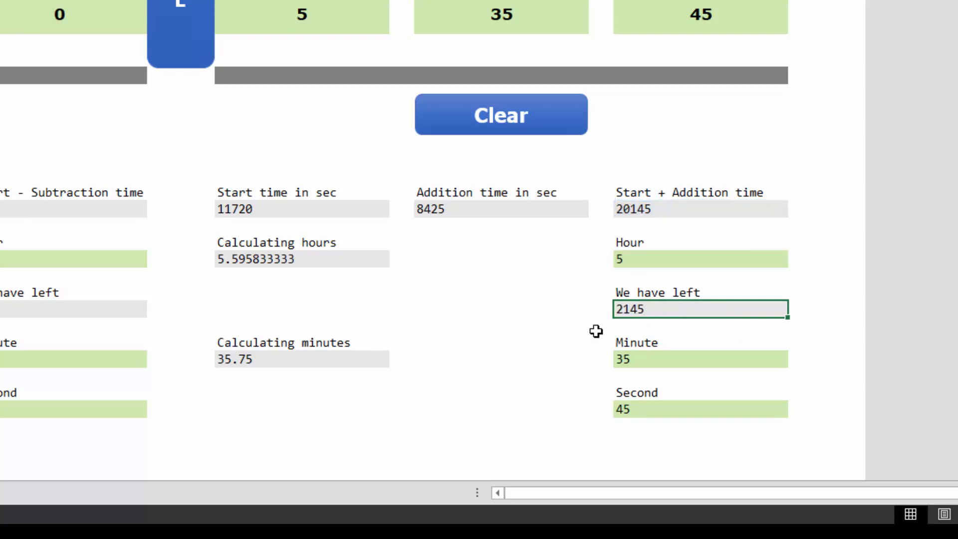
# Examine the Add section's Calculating minutes formula in I37 and Minute formula in M37
pyautogui.click(339, 366)
pyautogui.doubleClick(340, 365)
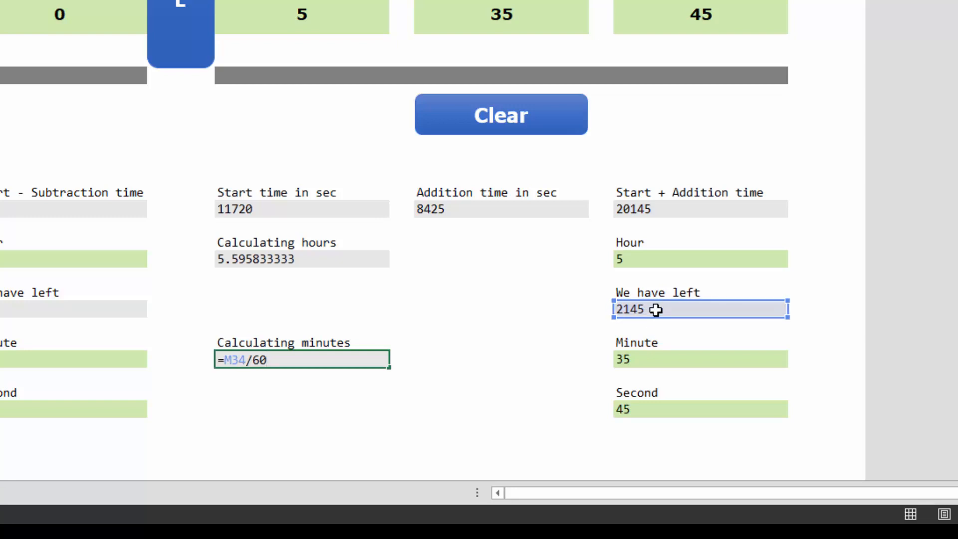
pyautogui.hotkey('ctrl', 'Return')
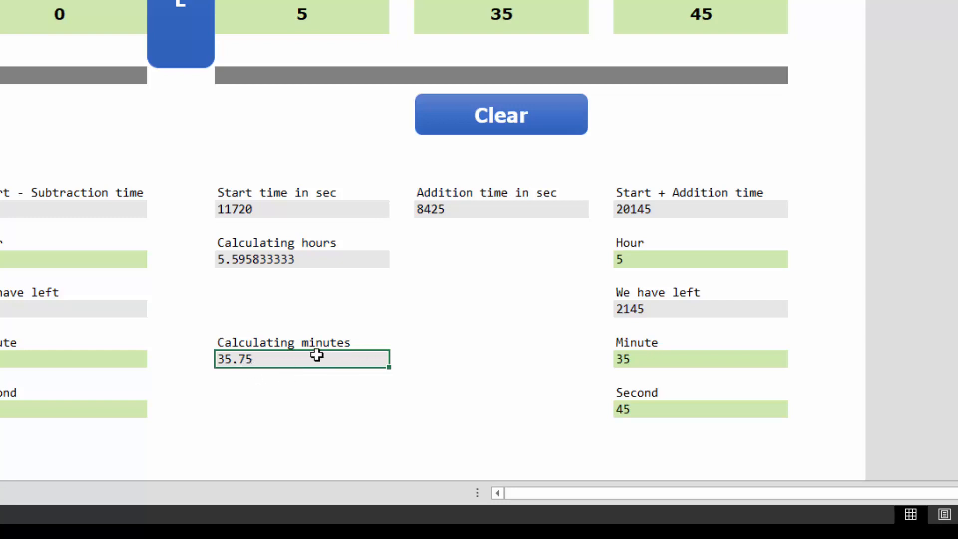
pyautogui.click(642, 358)
pyautogui.write('=INT(')
pyautogui.click(240, 361)
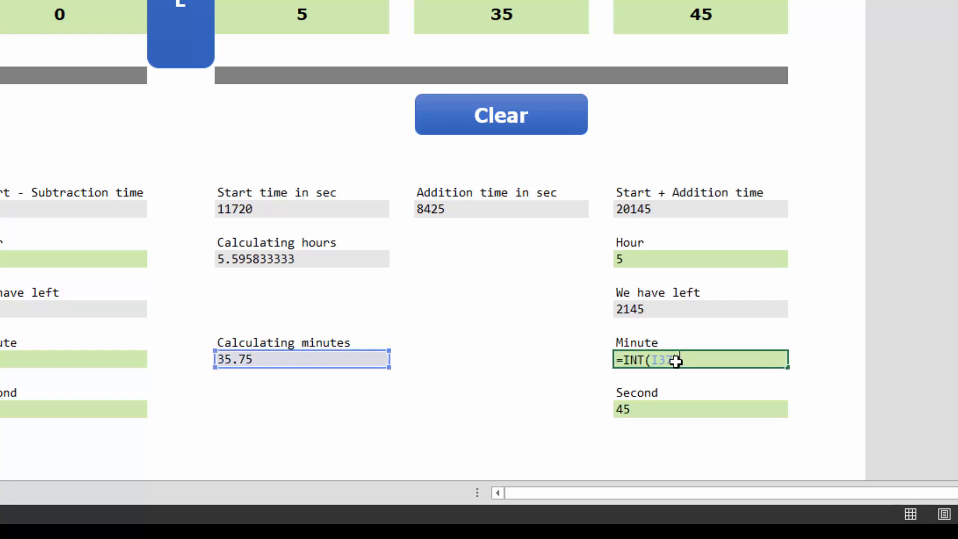
pyautogui.write(')')
pyautogui.hotkey('ctrl', 'Return')
# Examine the Add section's Second formula in M40
pyautogui.click(666, 413)
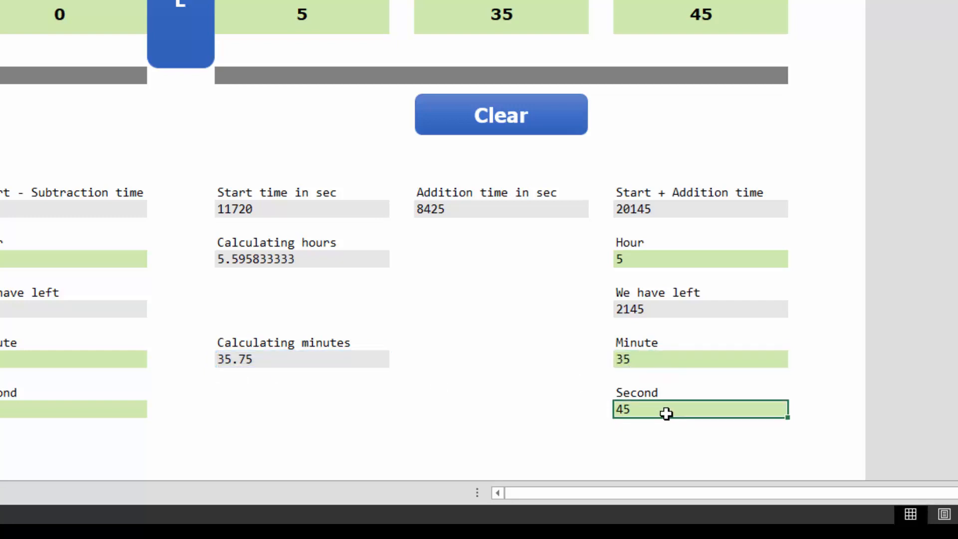
pyautogui.press('F2')
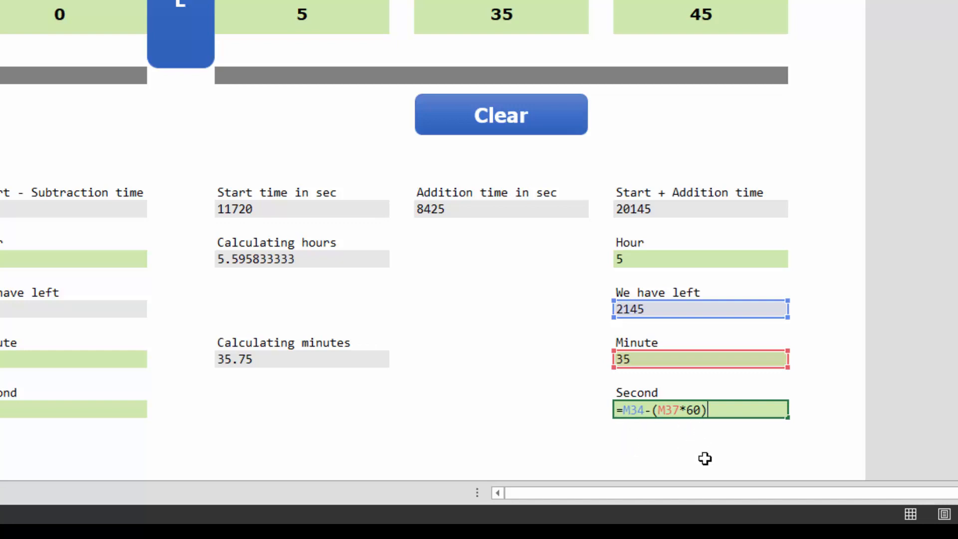
pyautogui.hotkey('ctrl', 'Return')
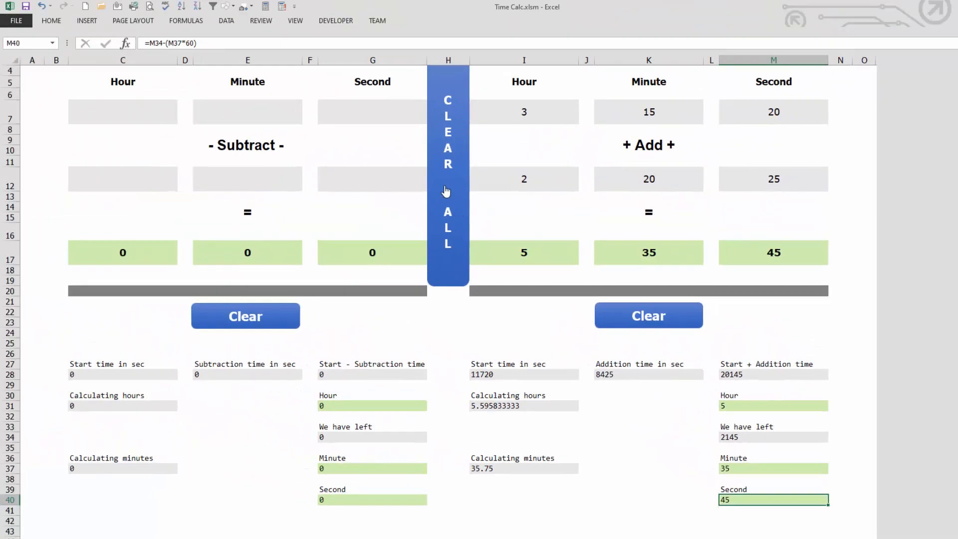
# Clear the entries of both calculators at once, and open the code of the ClearAllCells macro
pyautogui.click(445, 191)
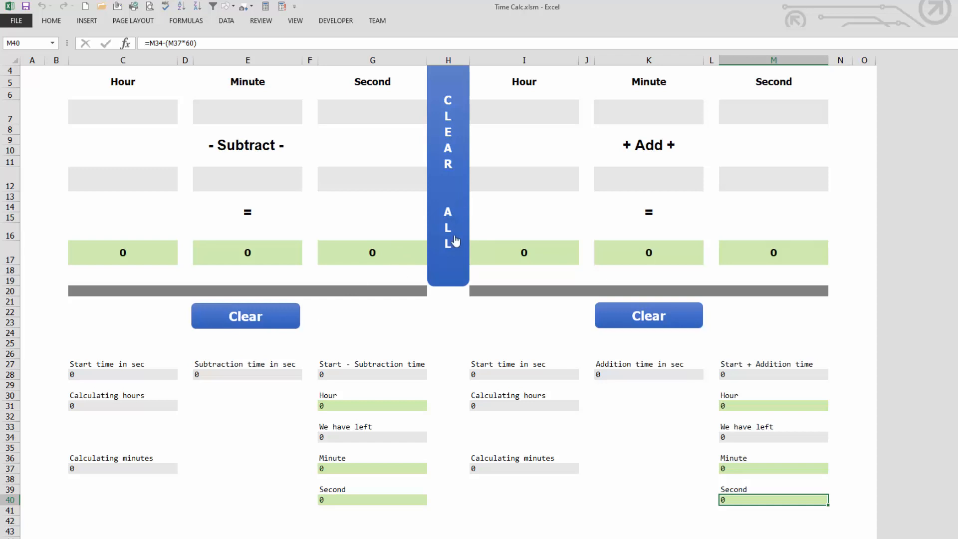
pyautogui.click(335, 20)
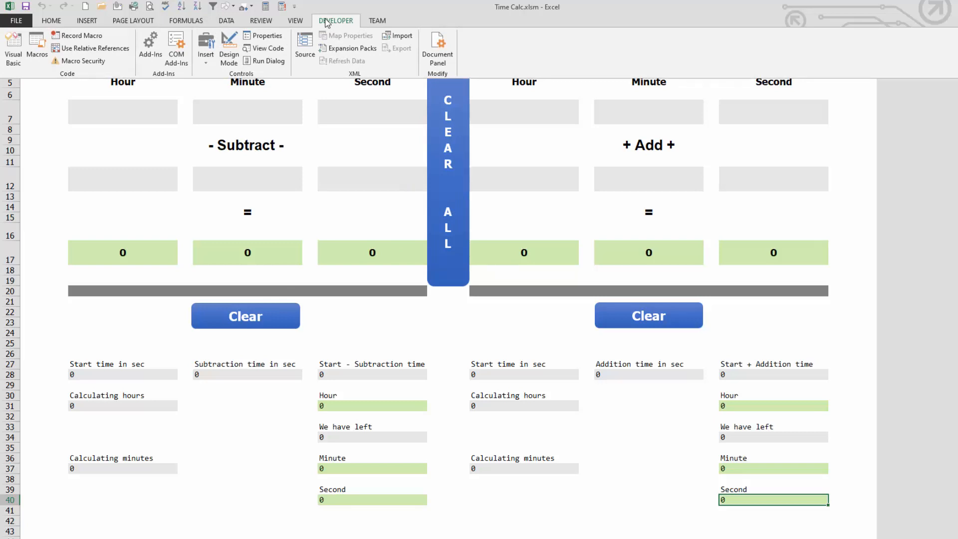
pyautogui.click(37, 48)
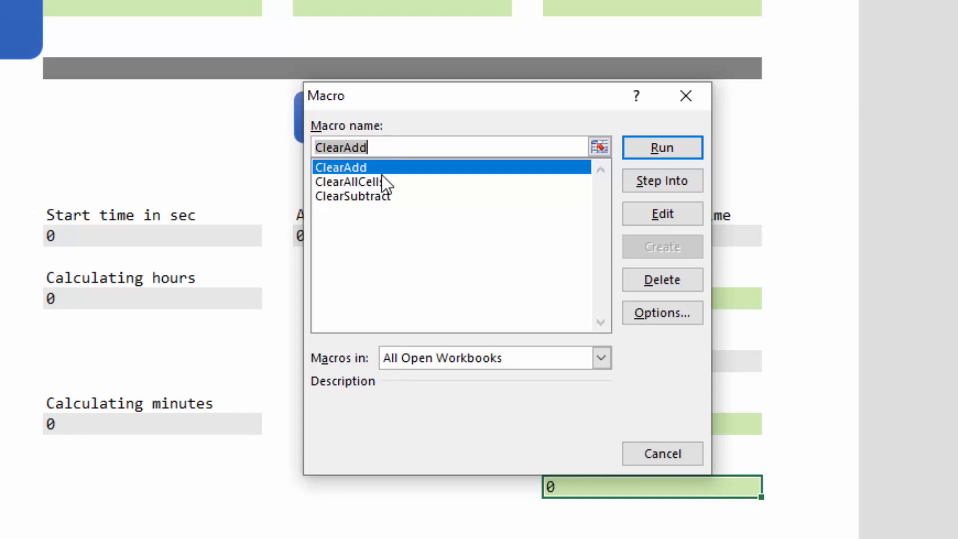
pyautogui.click(370, 192)
pyautogui.click(366, 181)
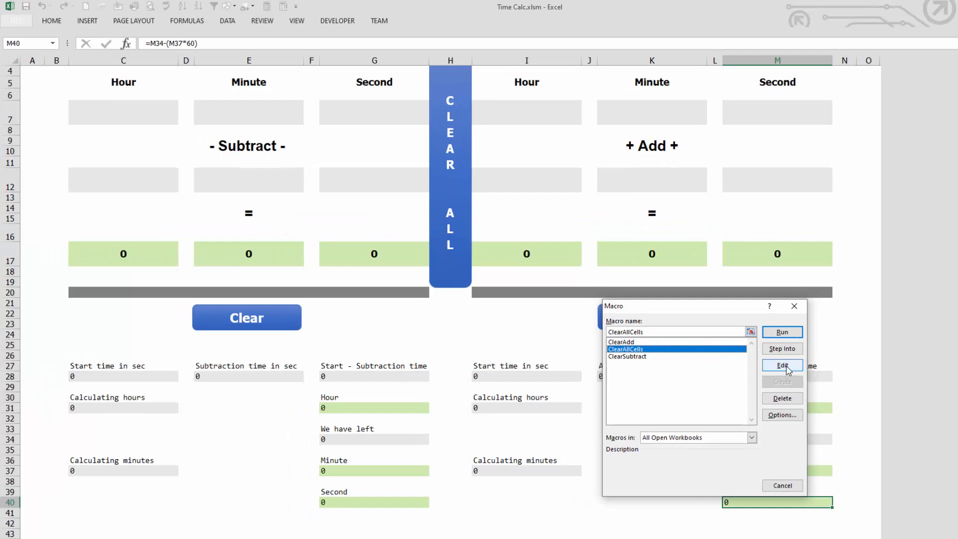
pyautogui.click(783, 366)
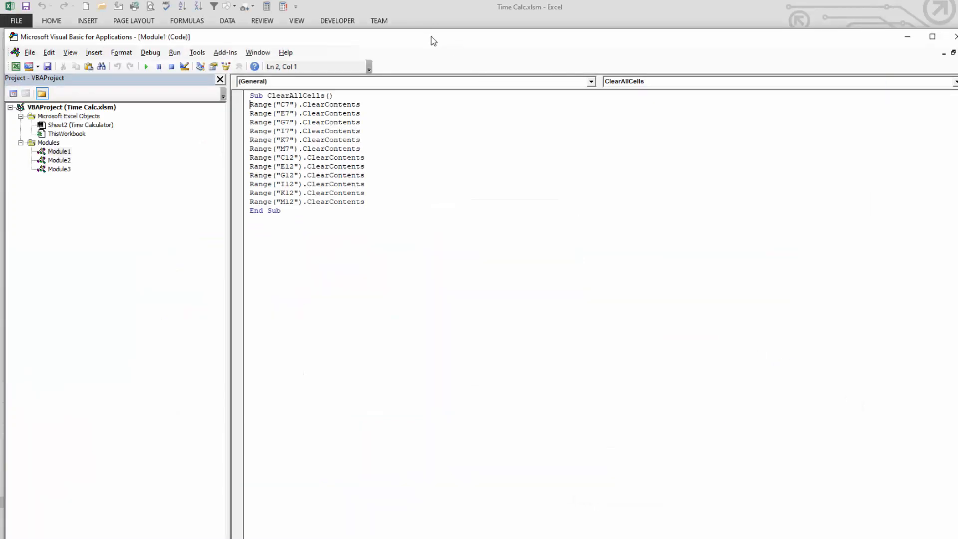
# Examine the ClearAllCells code against the calculator's input cells, and return to the worksheet
pyautogui.moveTo(431, 37); pyautogui.dragTo(564, 323)
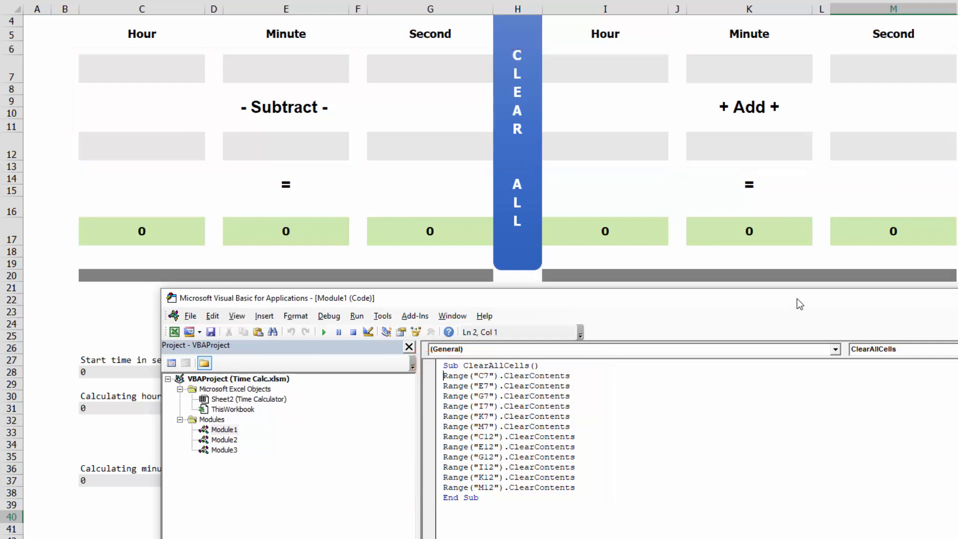
pyautogui.moveTo(798, 299); pyautogui.dragTo(711, 100)
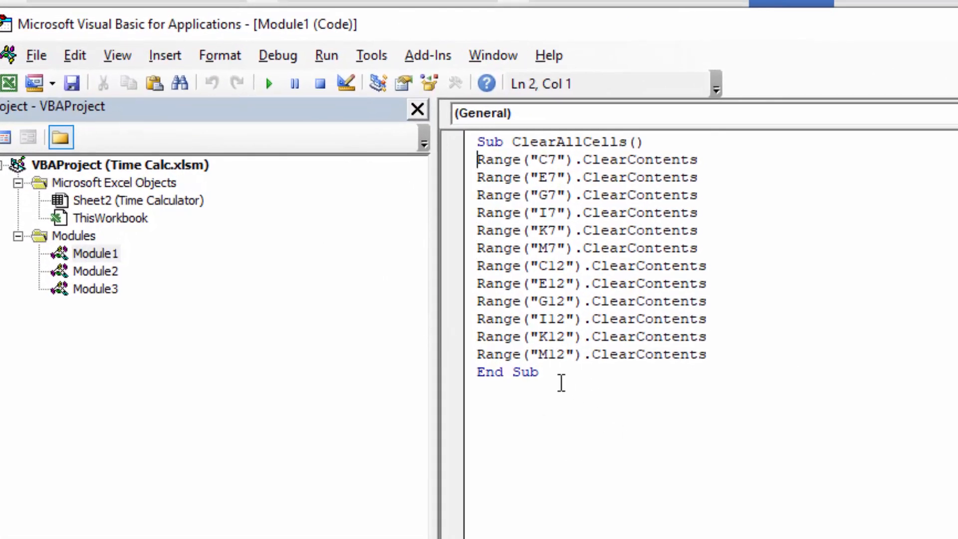
pyautogui.moveTo(561, 384); pyautogui.dragTo(424, 100)
pyautogui.click(711, 302)
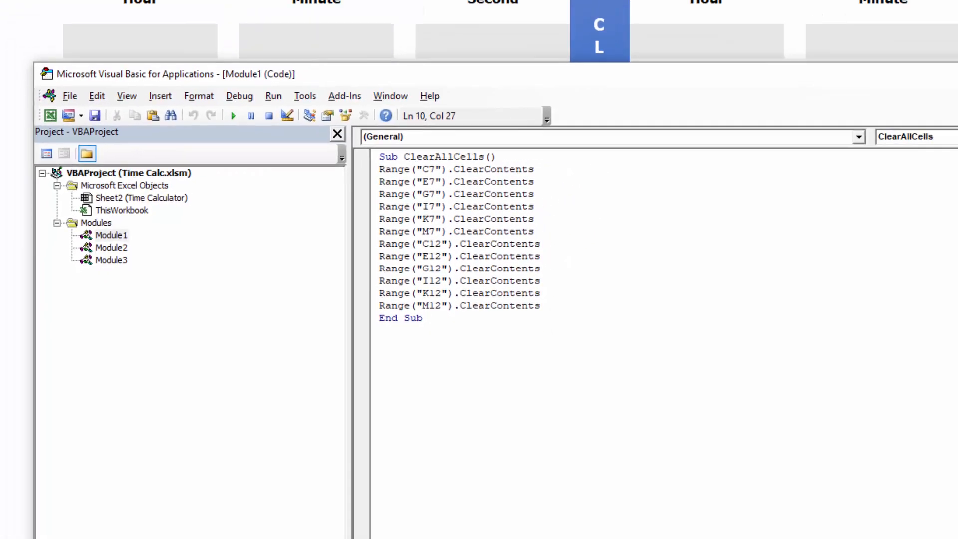
pyautogui.hotkey('alt', 'F11')
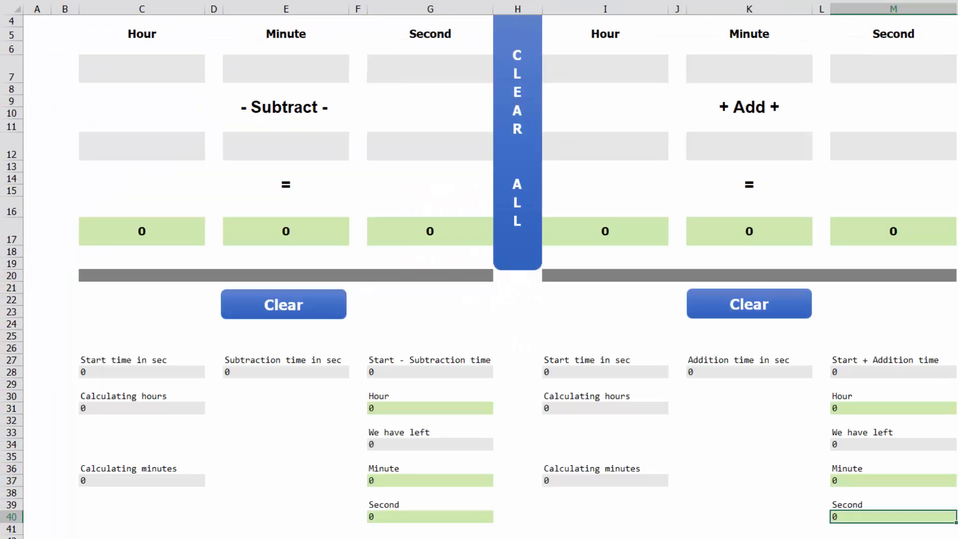
# Open the ClearSubtract code through the macro assignment of the Subtract calculator's Clear shape, and examine it beside the input cells
pyautogui.rightClick(295, 317)
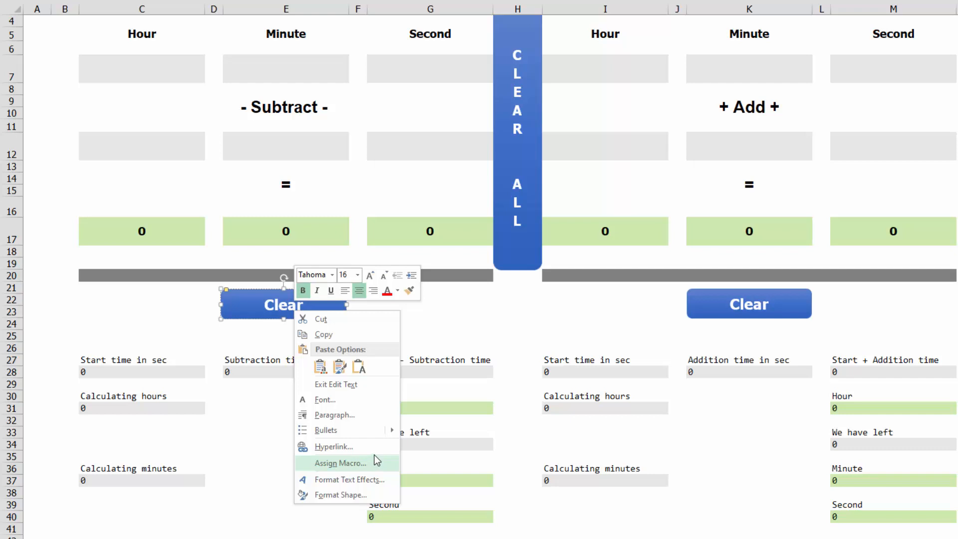
pyautogui.press('Escape')
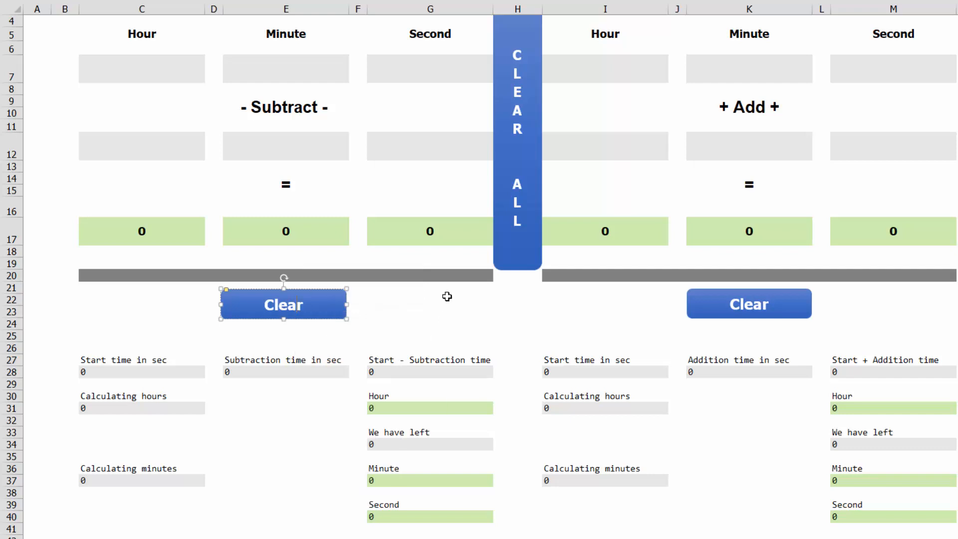
pyautogui.rightClick(316, 305)
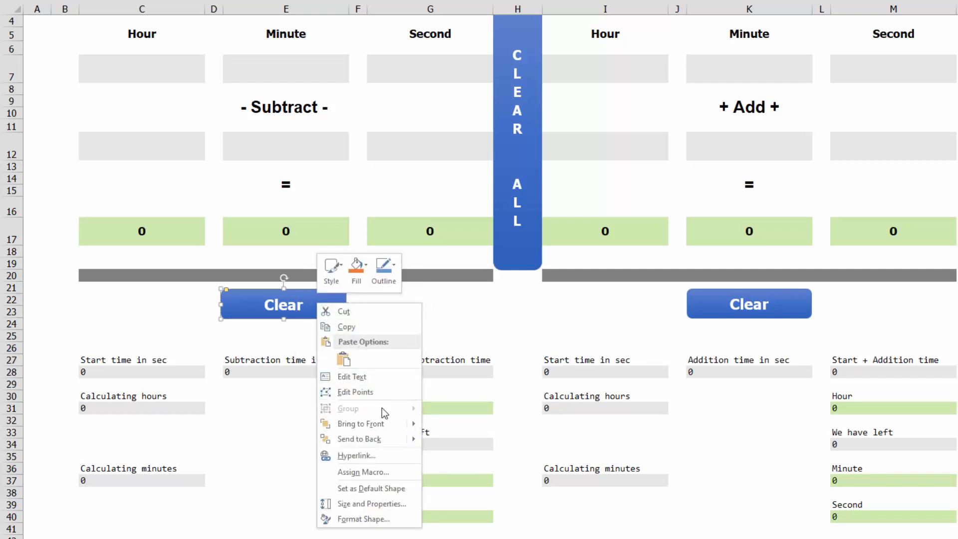
pyautogui.click(388, 473)
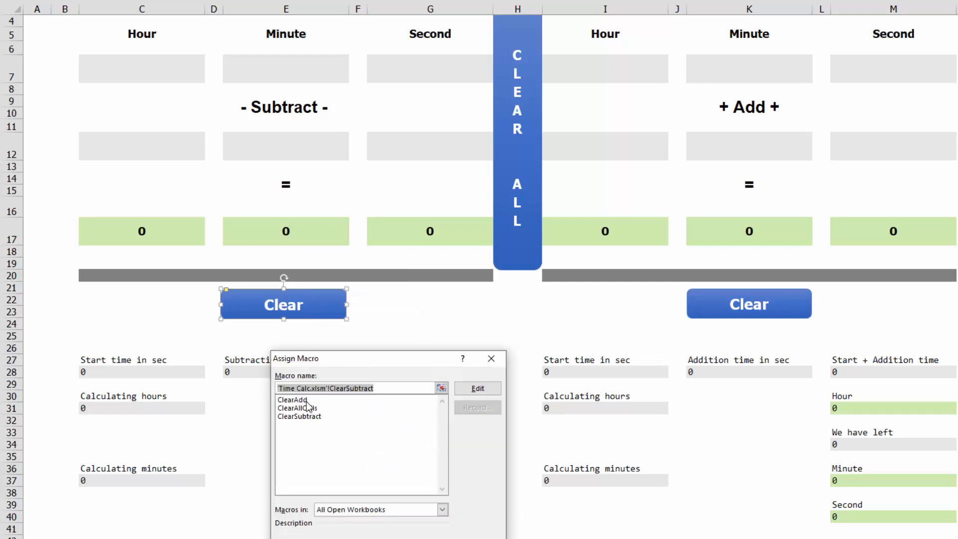
pyautogui.click(298, 400)
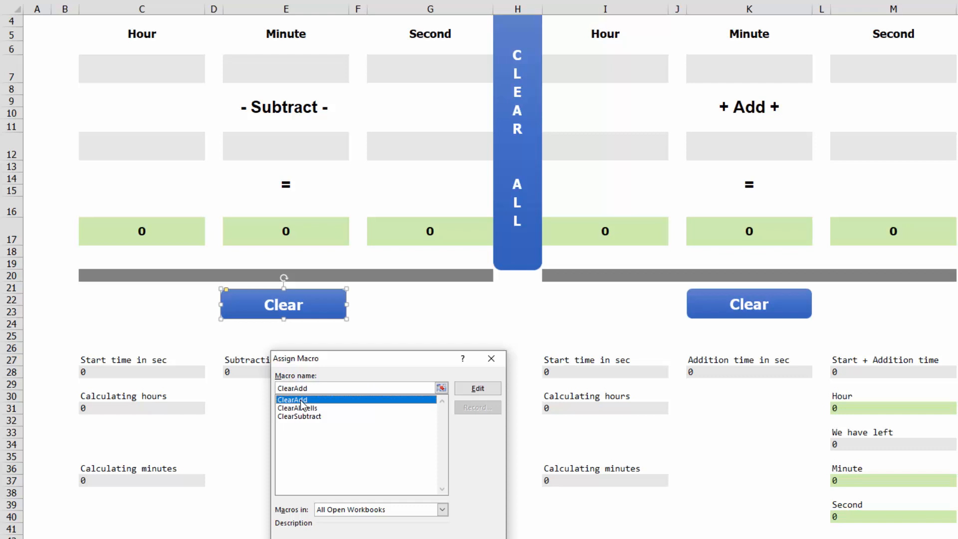
pyautogui.click(300, 417)
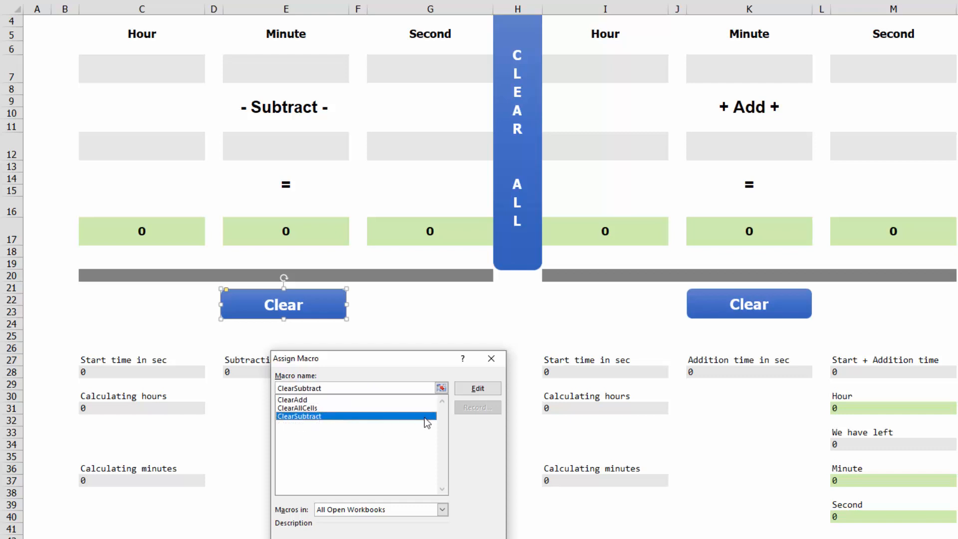
pyautogui.click(486, 386)
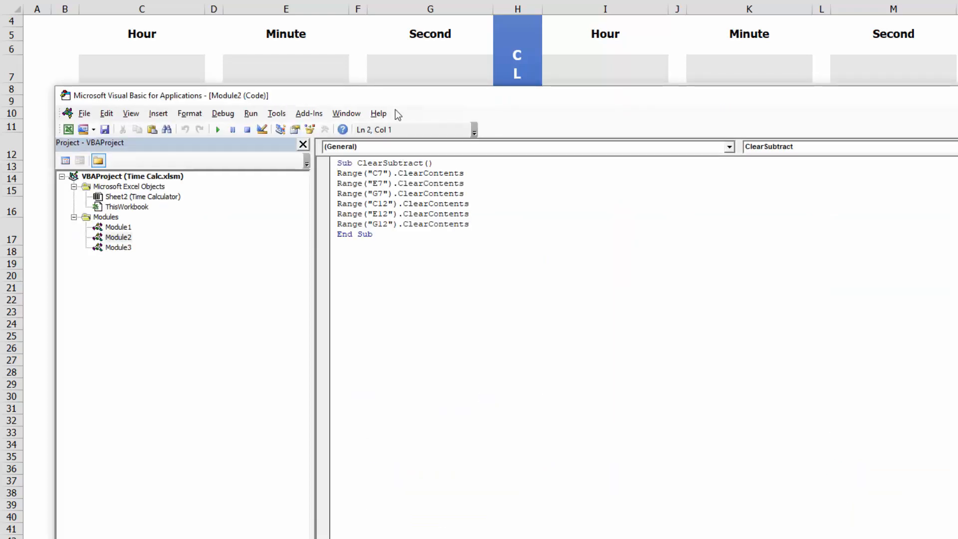
pyautogui.moveTo(401, 95); pyautogui.dragTo(379, 364)
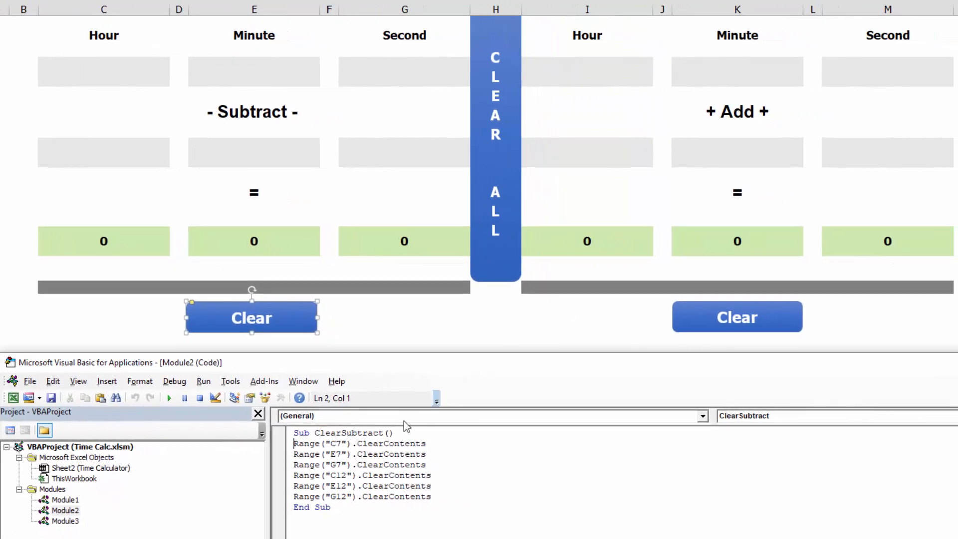
# Examine the ClearAdd code in Module3, and return to the worksheet with the Clear shape deselected
pyautogui.doubleClick(71, 522)
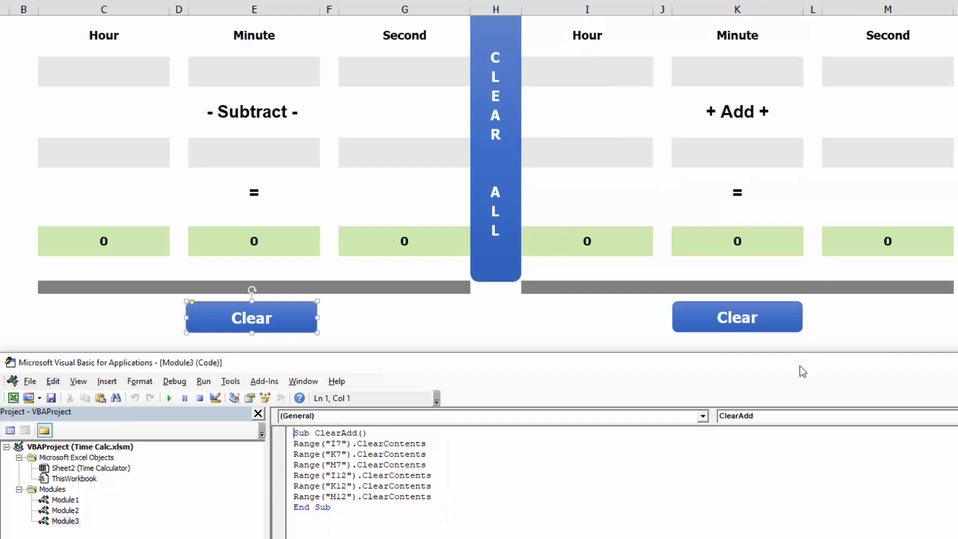
pyautogui.moveTo(802, 372); pyautogui.dragTo(796, 118)
pyautogui.click(955, 111)
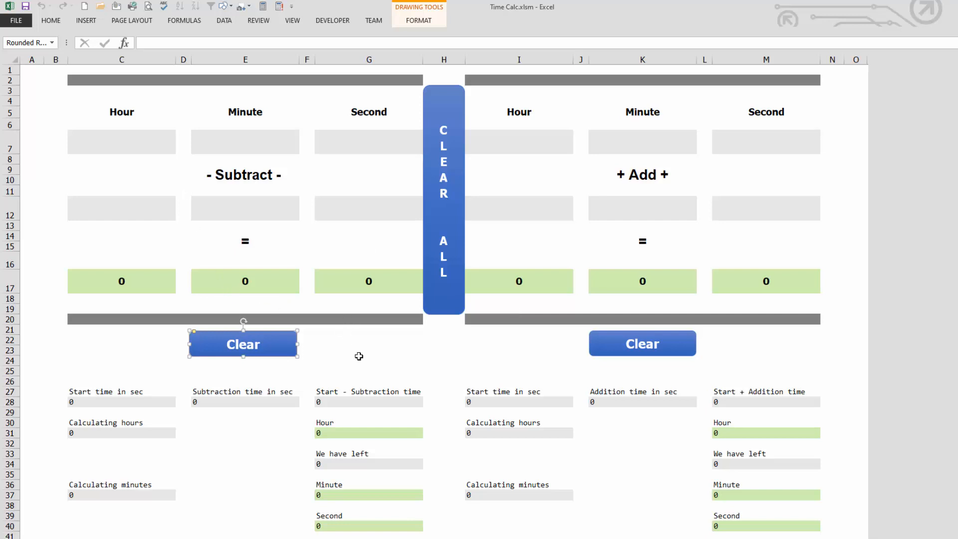
pyautogui.click(360, 341)
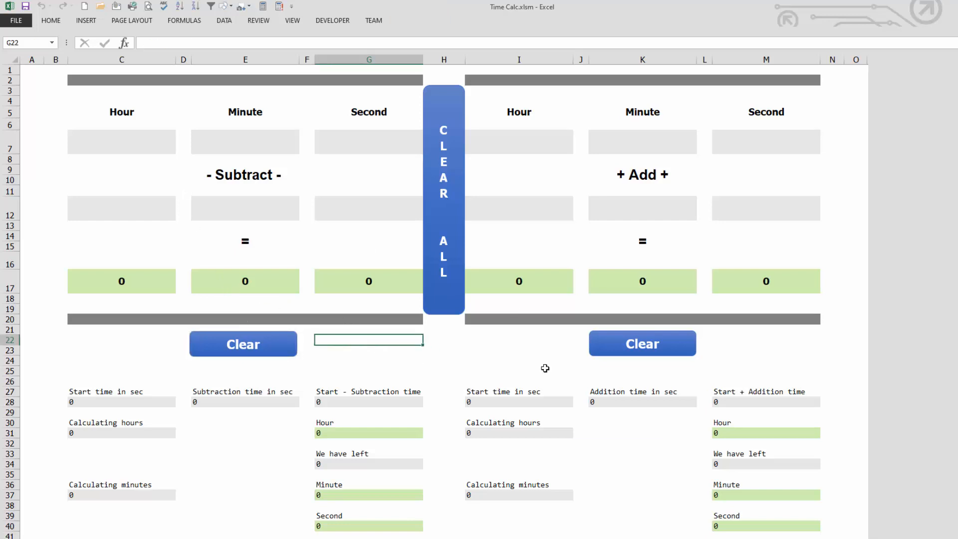